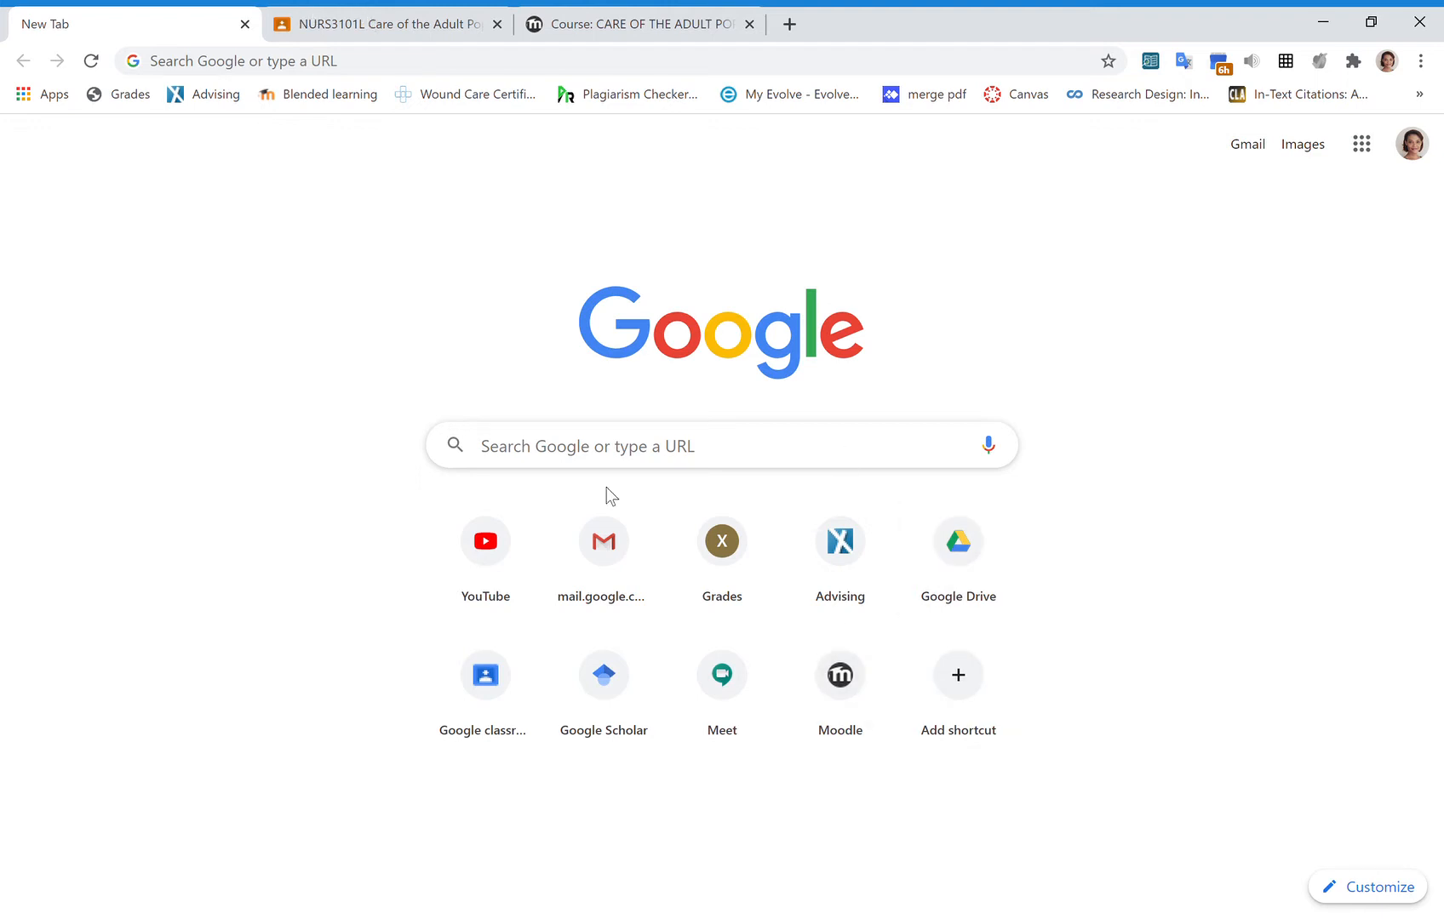
Look over the NURS3101L class in Google Classroom and its Moodle course page, reviewing the classwork topics and weekly checklists.
click(388, 19)
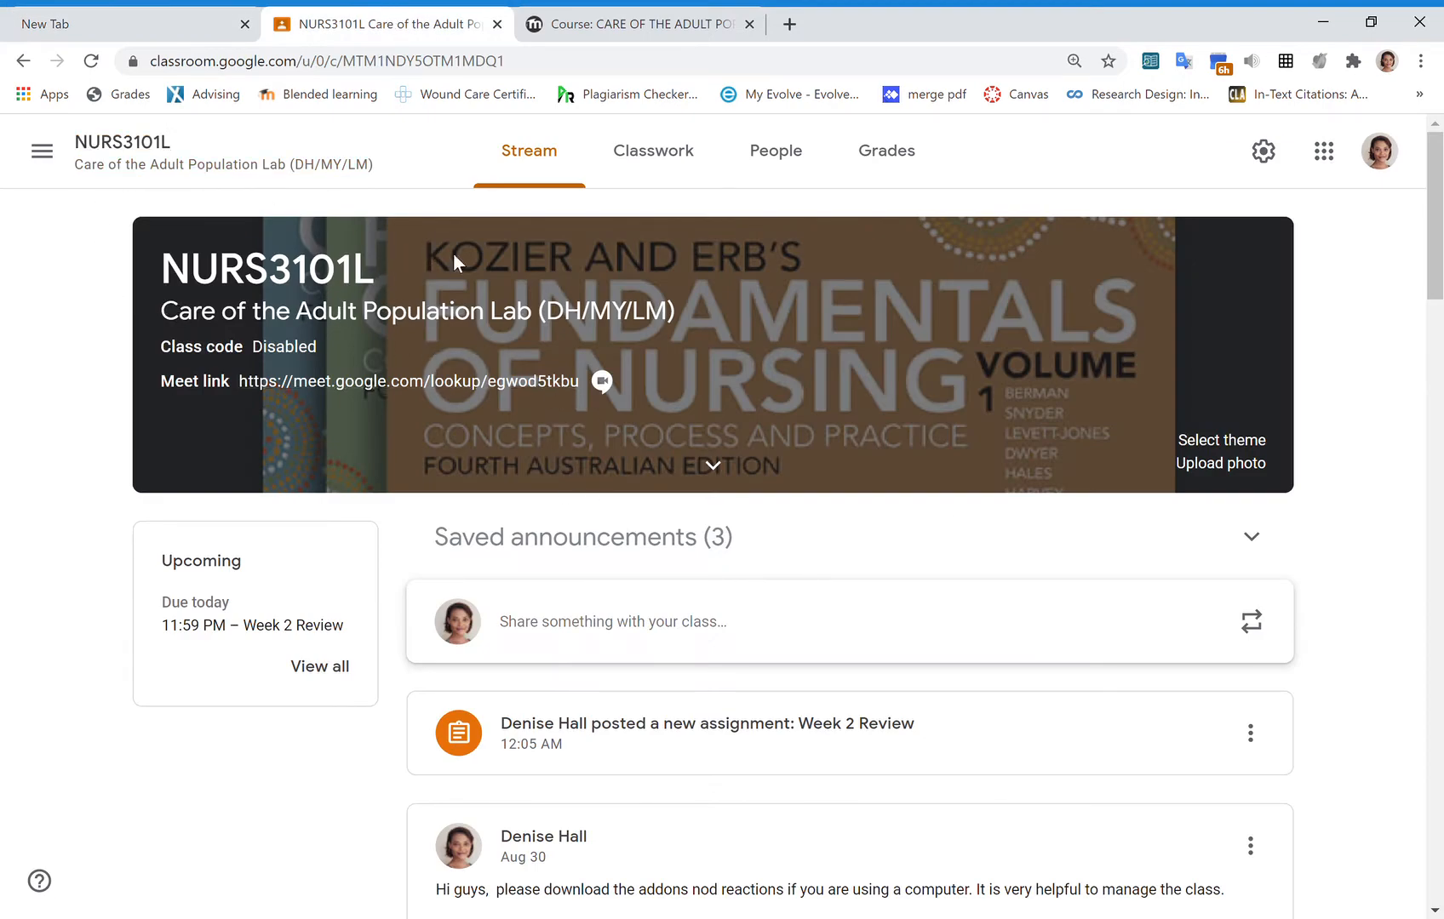
click(644, 28)
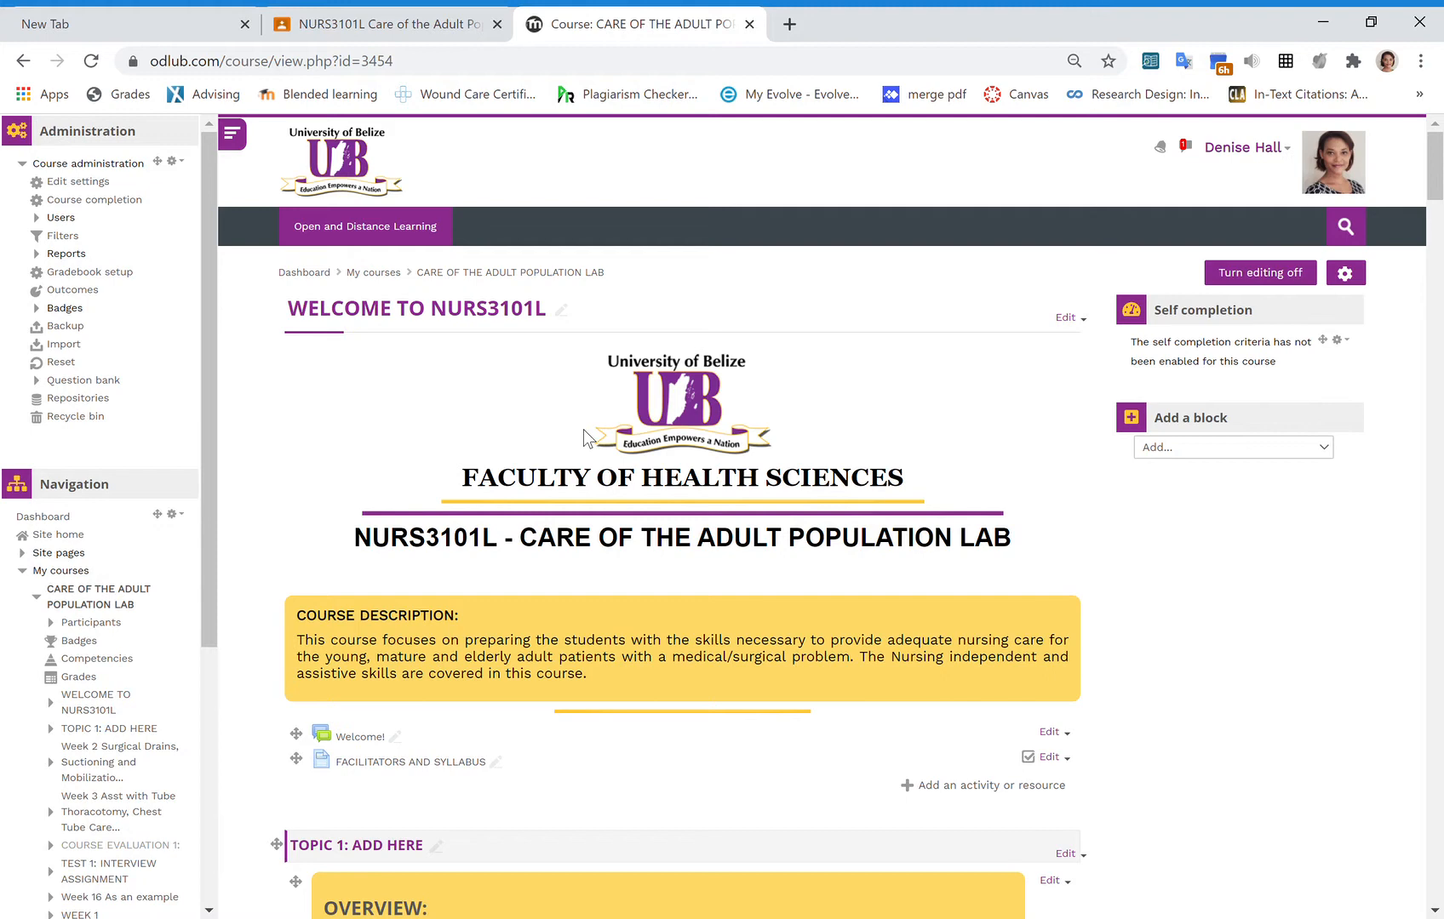
click(411, 21)
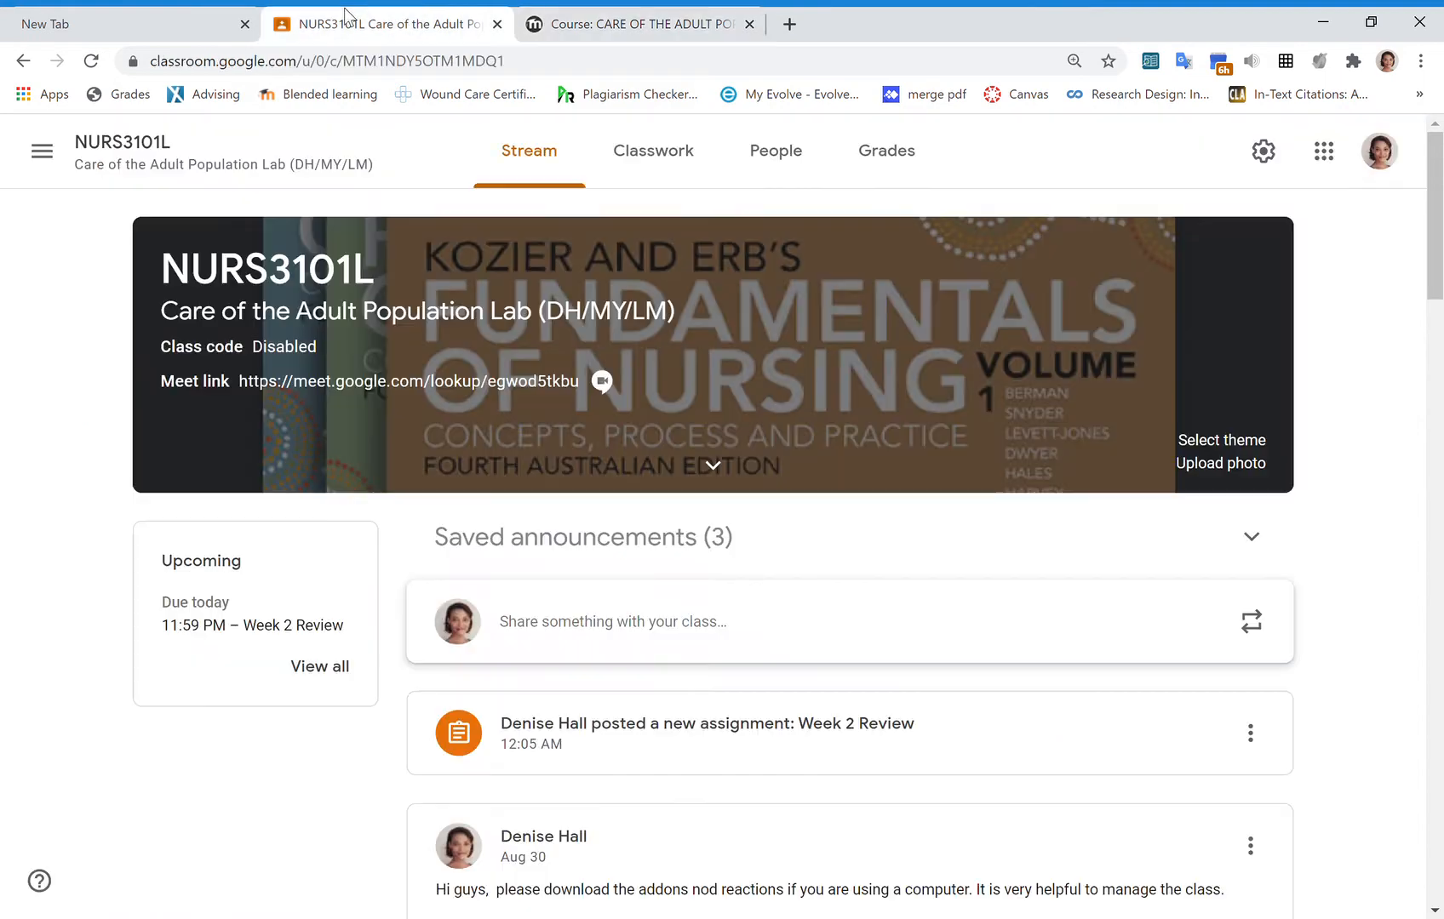
click(670, 158)
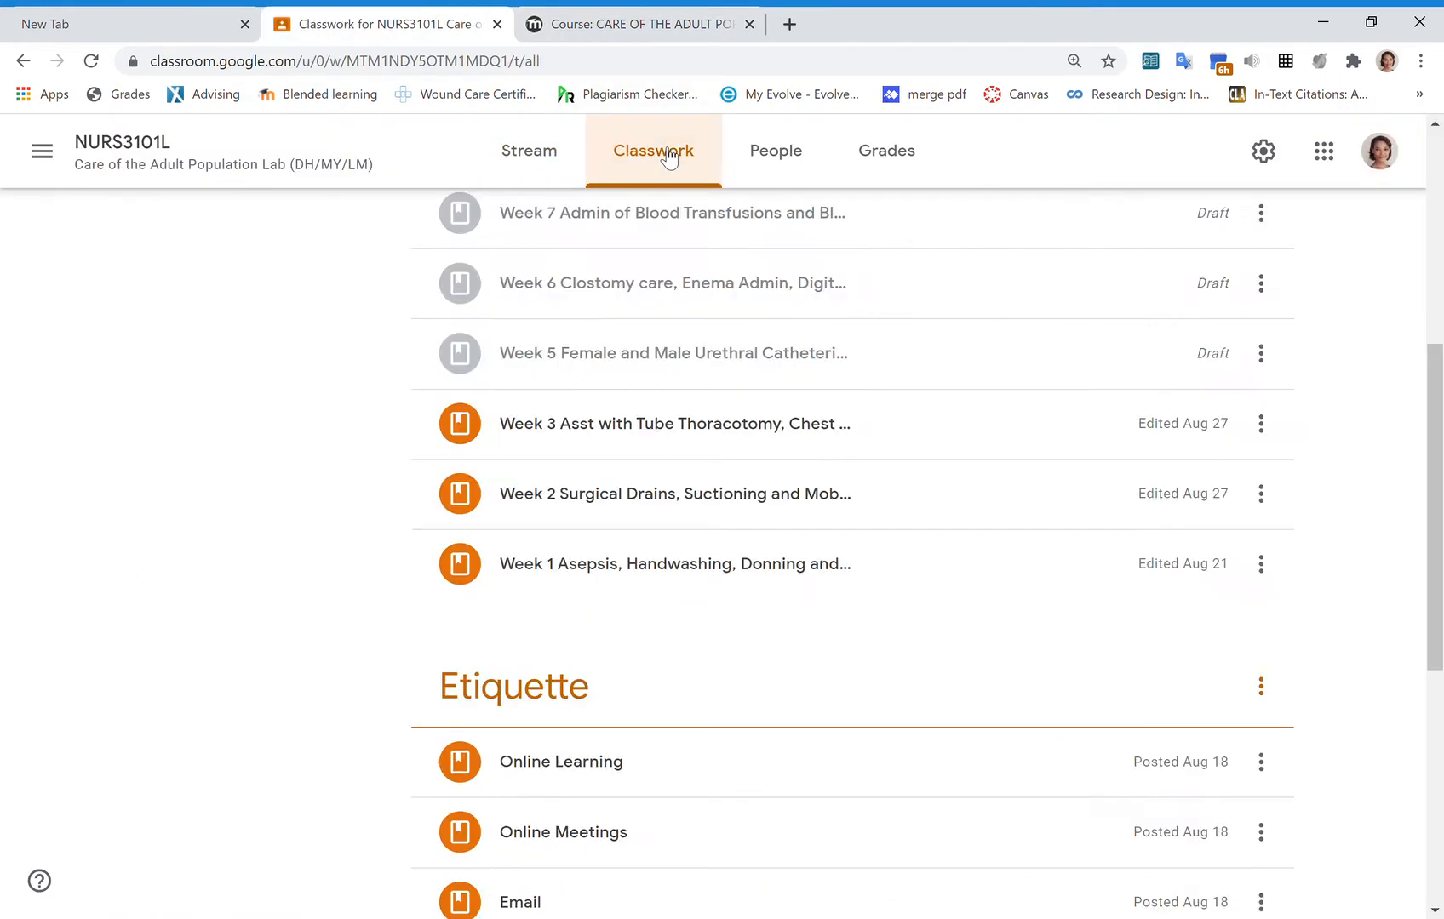
scroll(658, 468, up, 6)
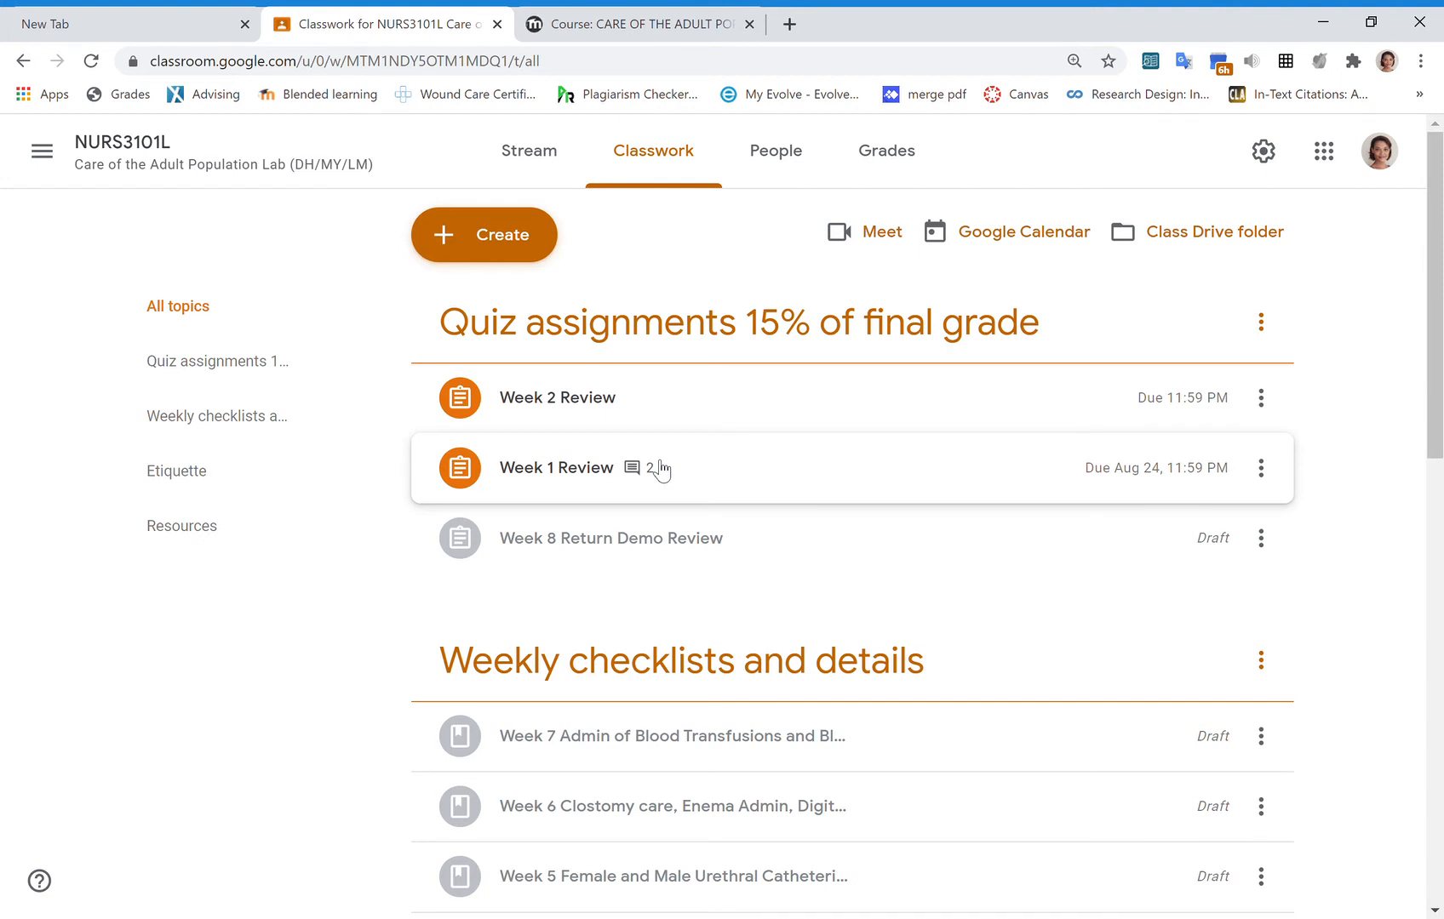
scroll(681, 568, down, 4)
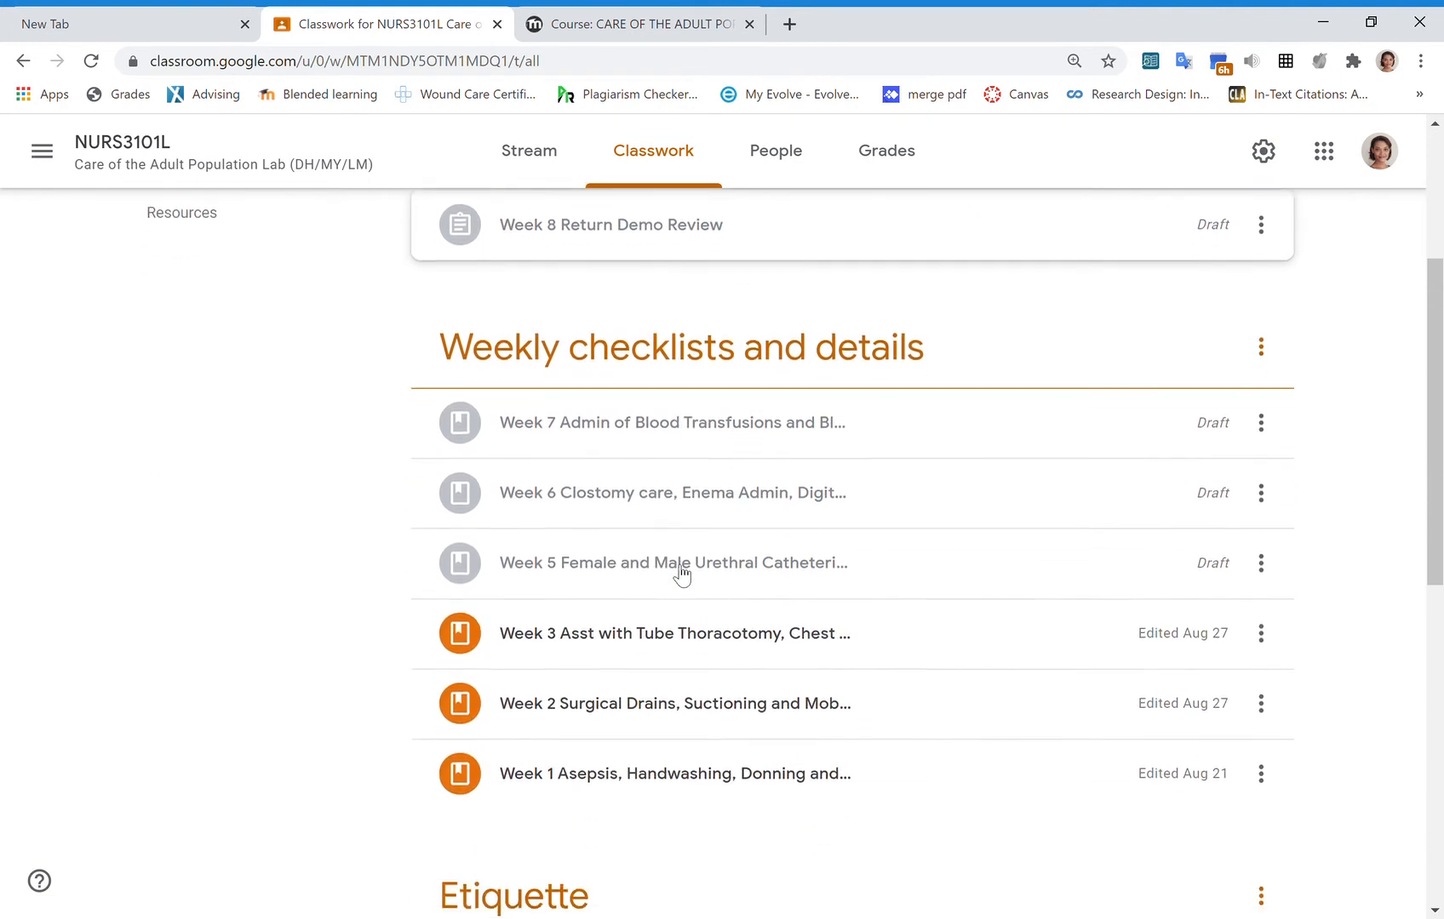
scroll(681, 572, down, 1)
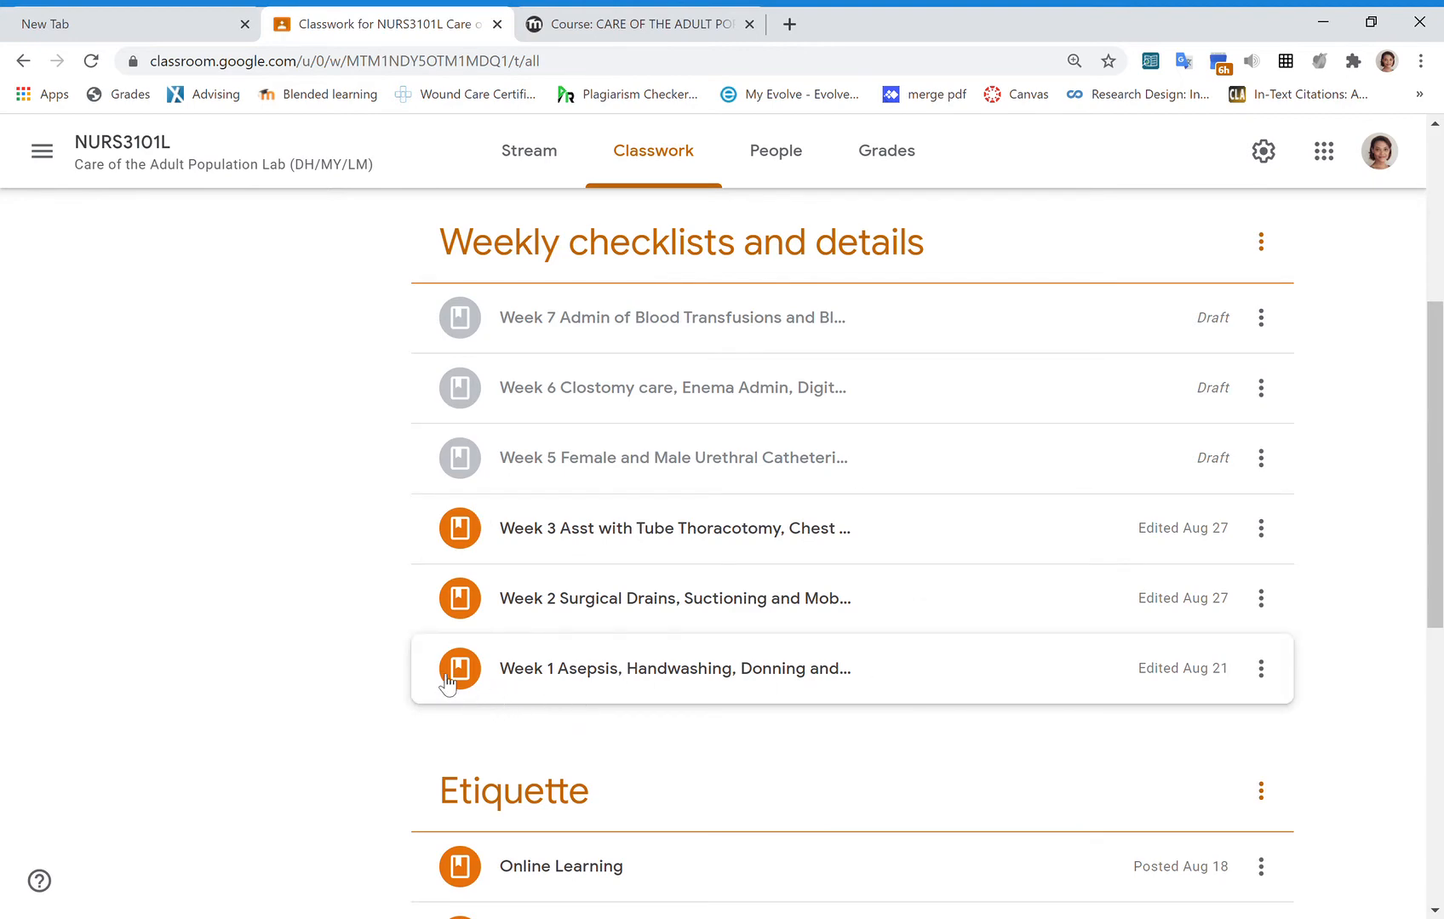
scroll(686, 636, down, 3)
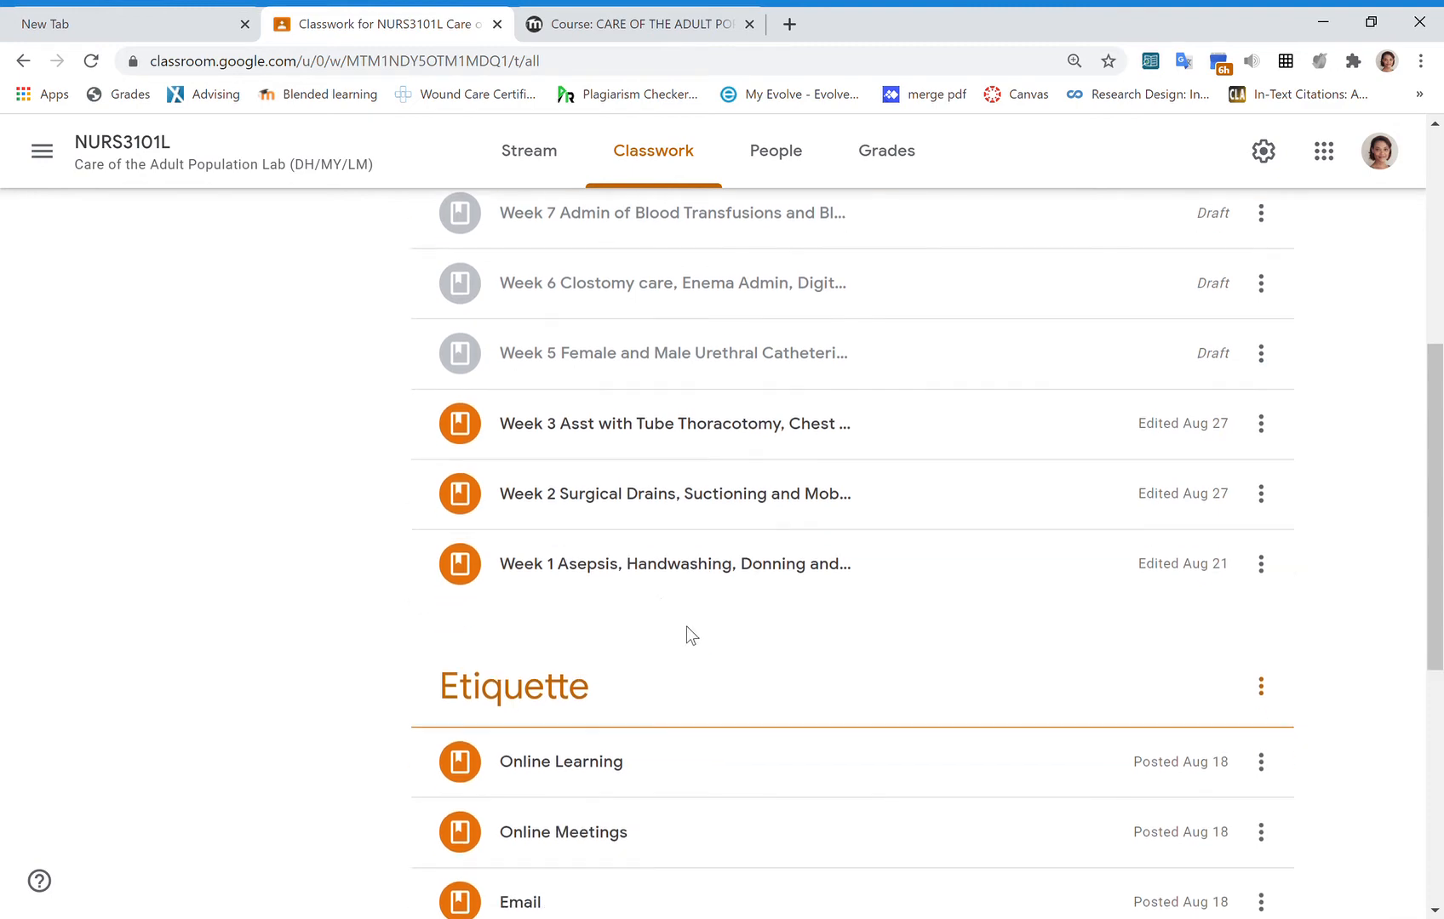
Examine the handouts and videos attached to the Week 1 Asepsis, Handwashing material, and collapse it again.
click(660, 362)
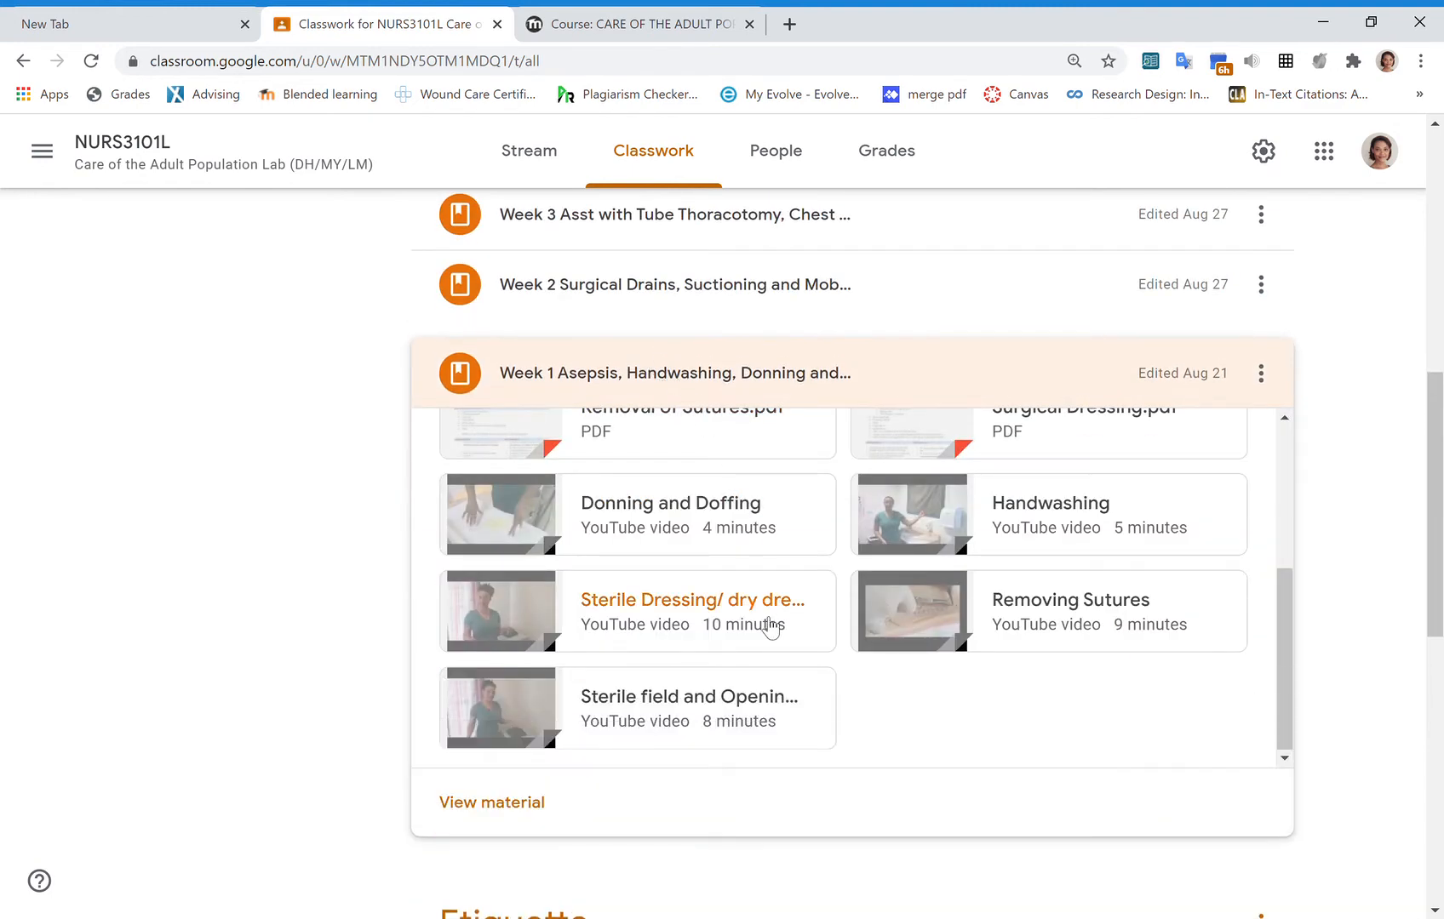
scroll(728, 640, up, 4)
scroll(821, 699, down, 2)
scroll(820, 698, down, 2)
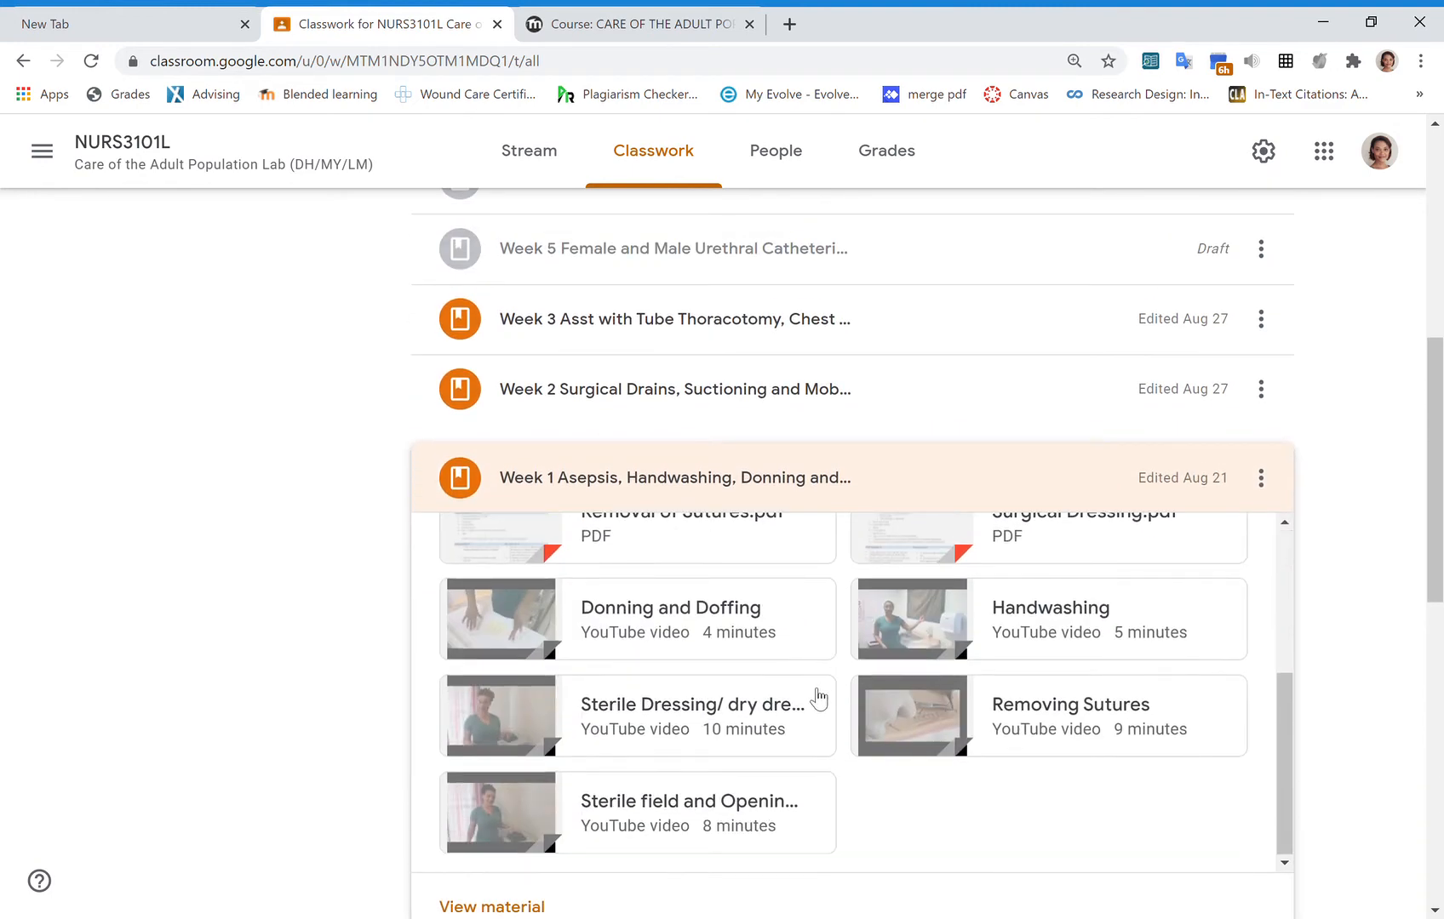
click(938, 490)
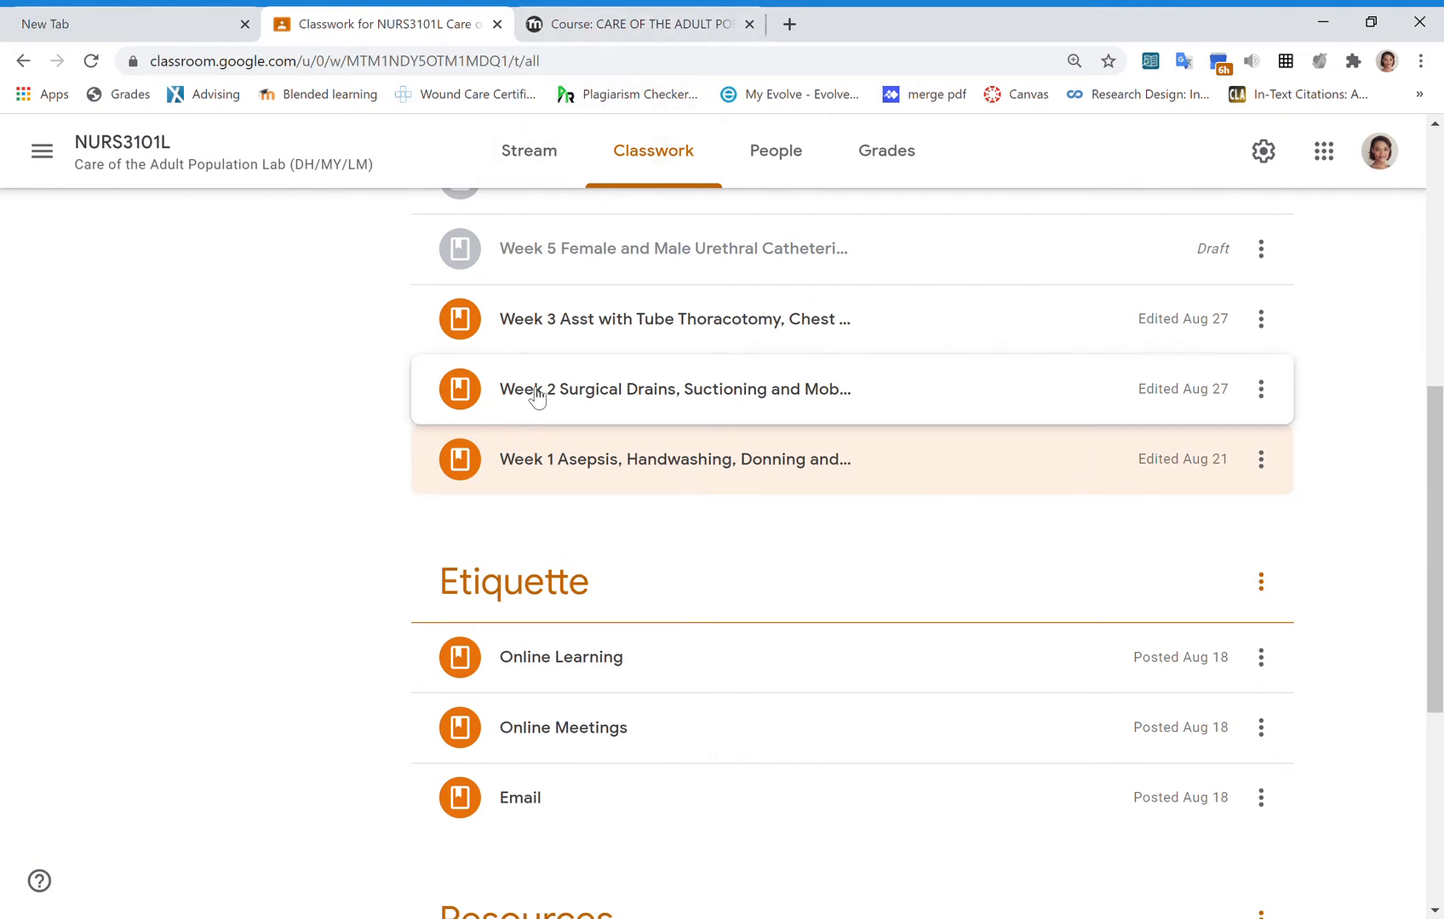
scroll(730, 530, up, 2)
scroll(730, 530, up, 1)
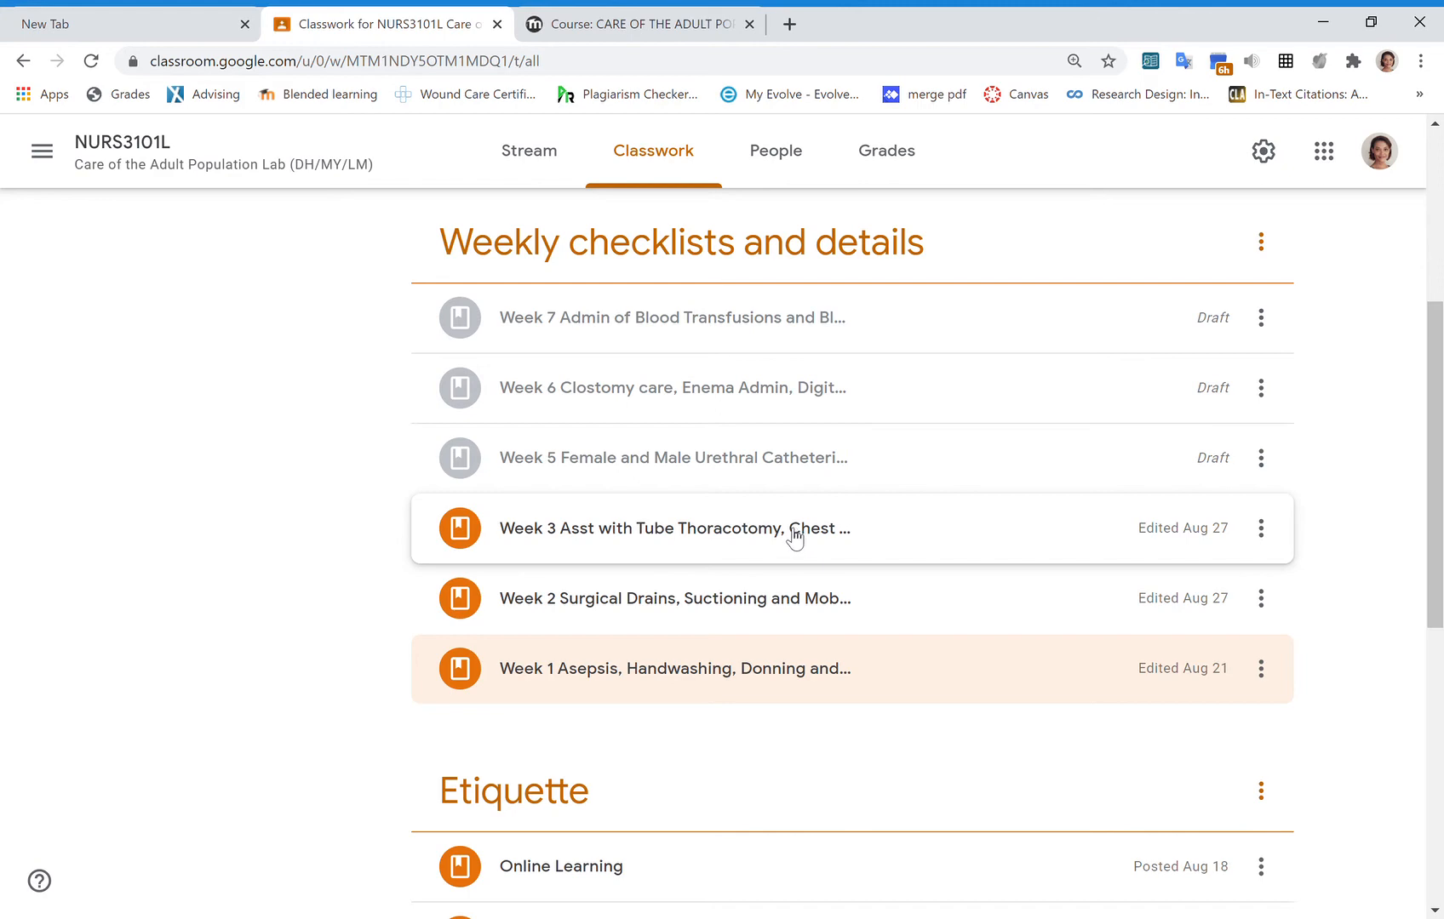
In the Moodle course, rename Topic 1 as "Week 1 Asepsis, Handwashing, Donning and Doffing, Sterile dressing/field, removal of sutures" and save.
click(638, 23)
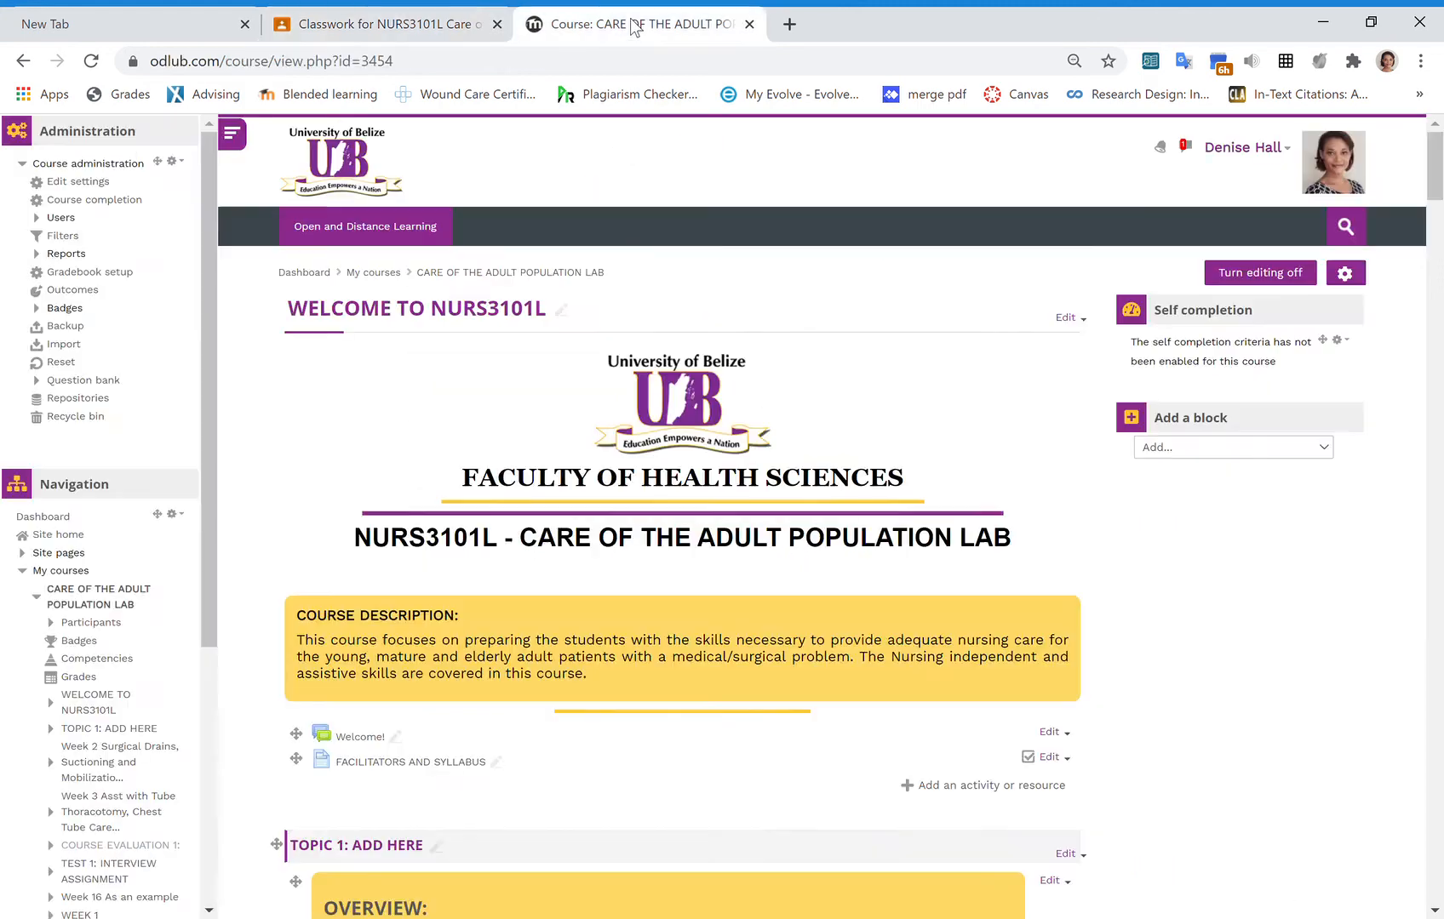
scroll(751, 684, down, 6)
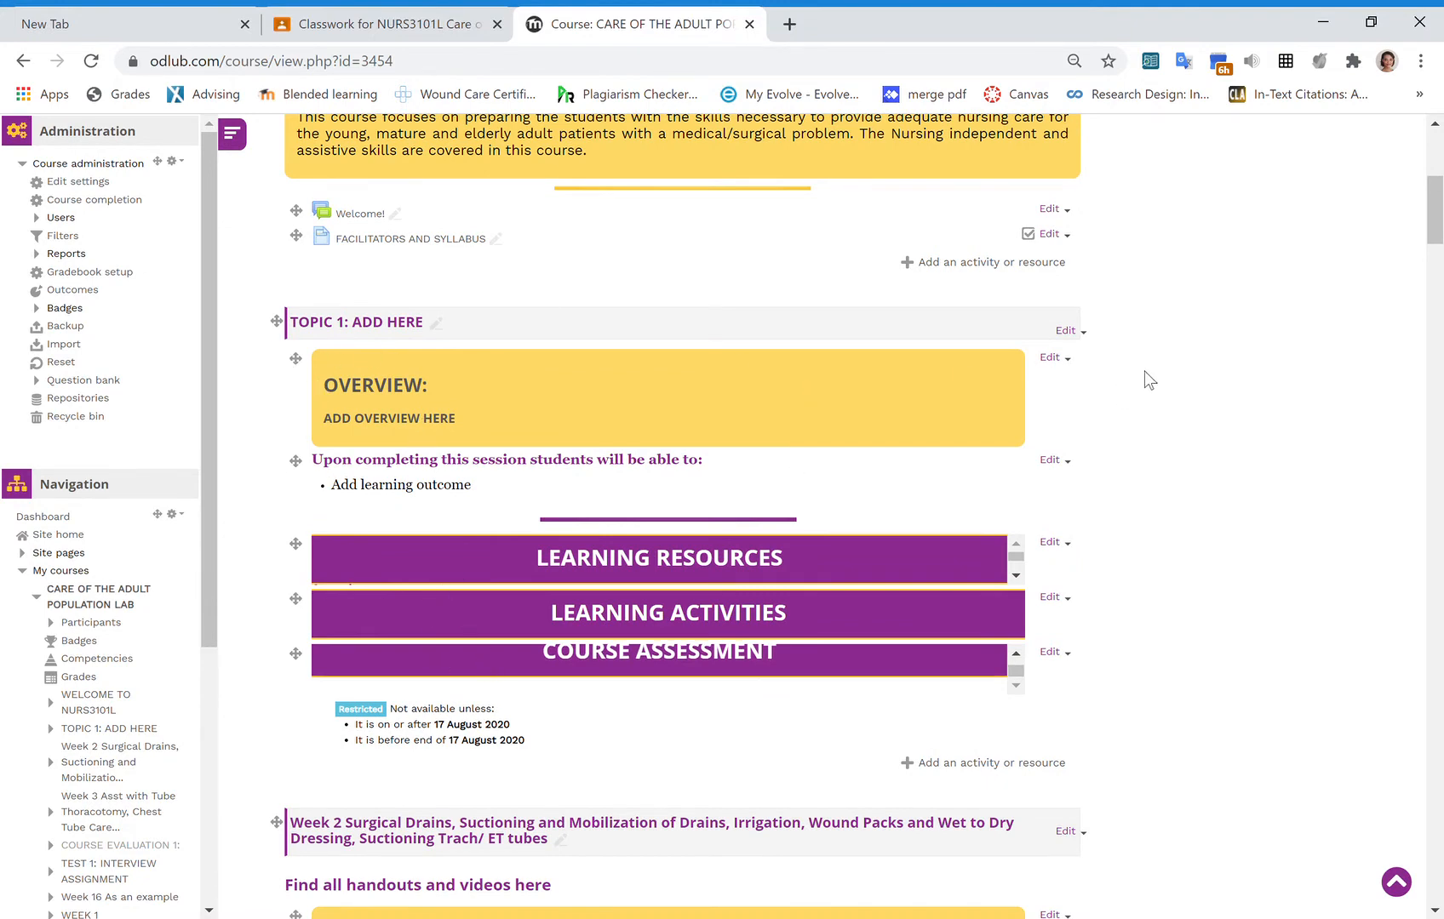
click(1067, 332)
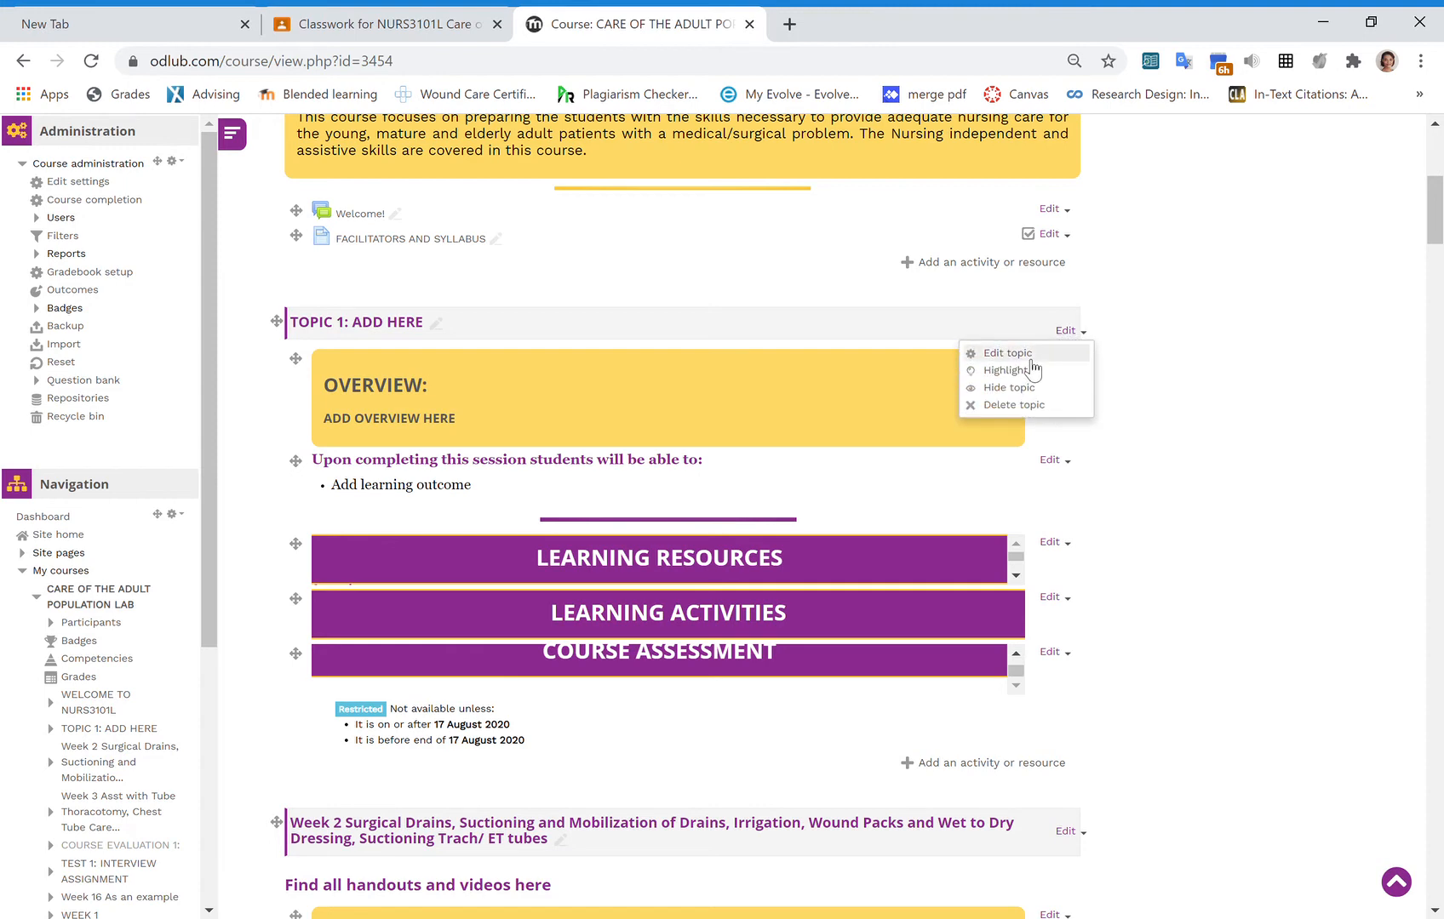
click(1024, 356)
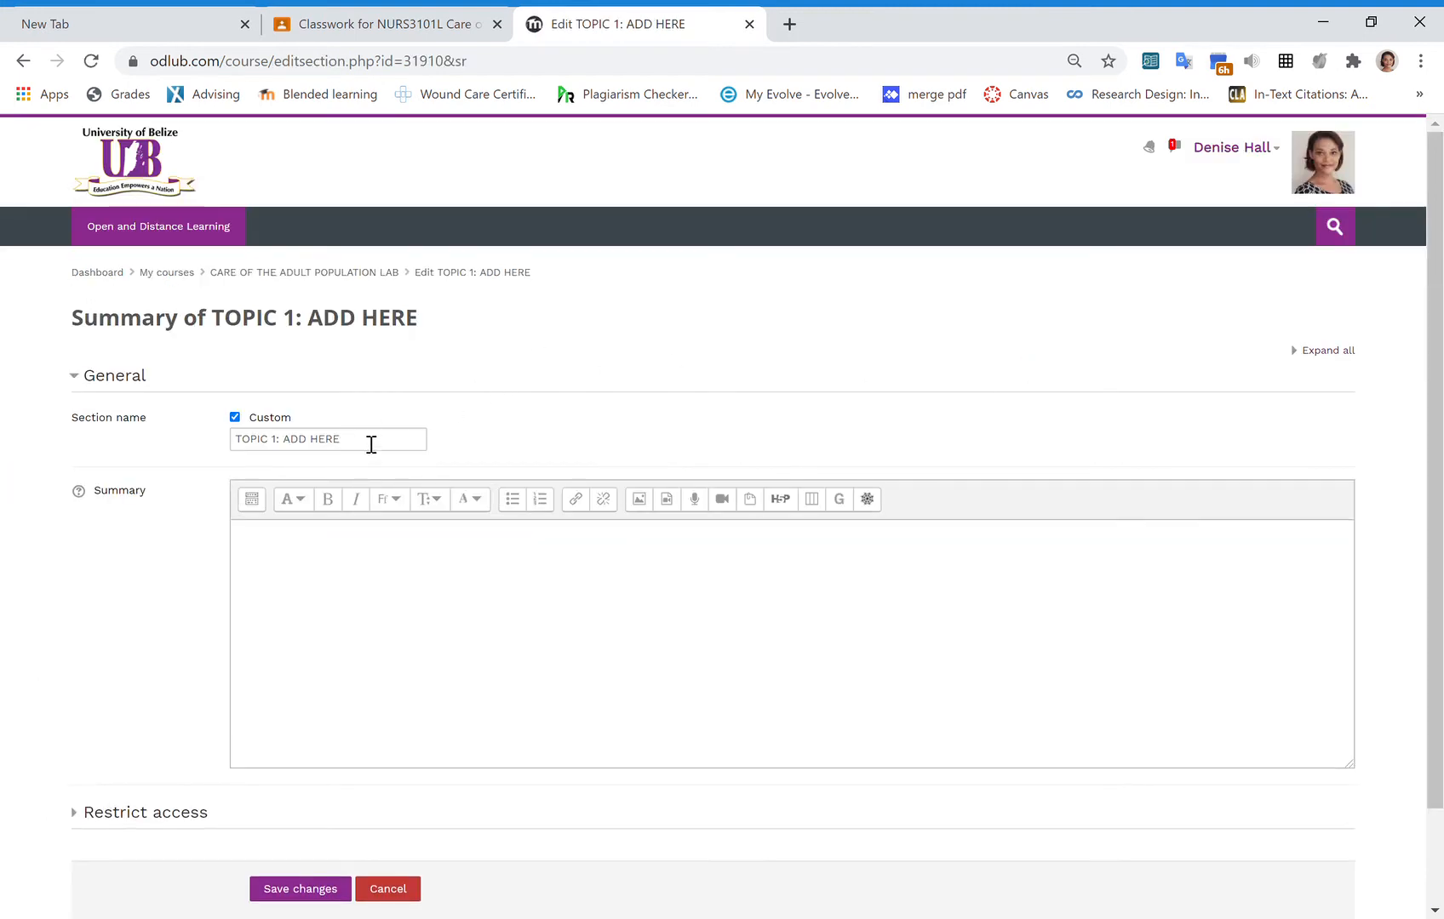
drag(371, 439, 198, 439)
text(dressing/field, removal of sutures)
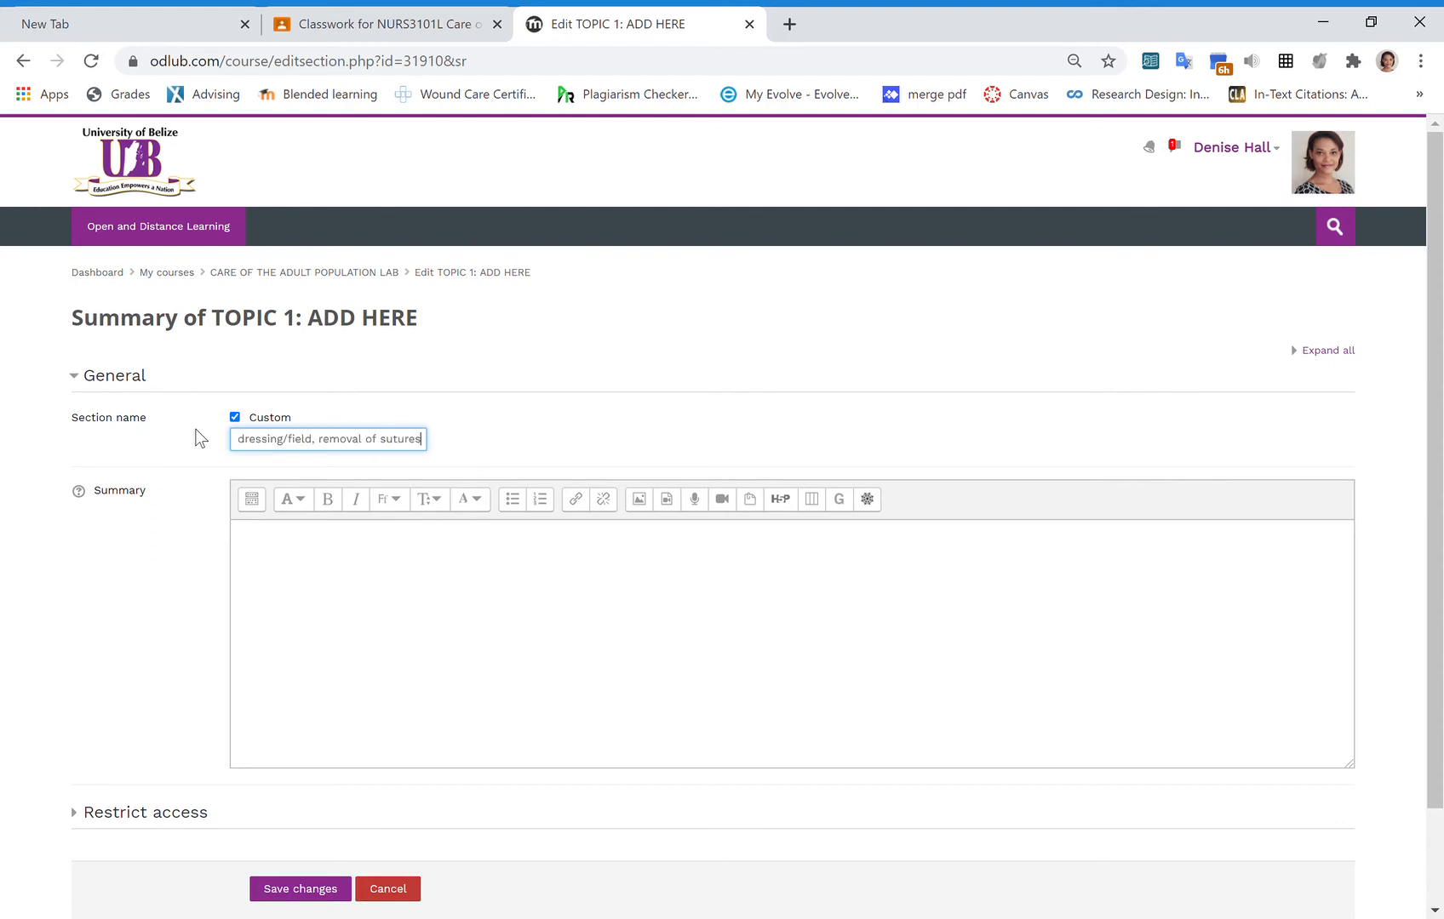
click(298, 890)
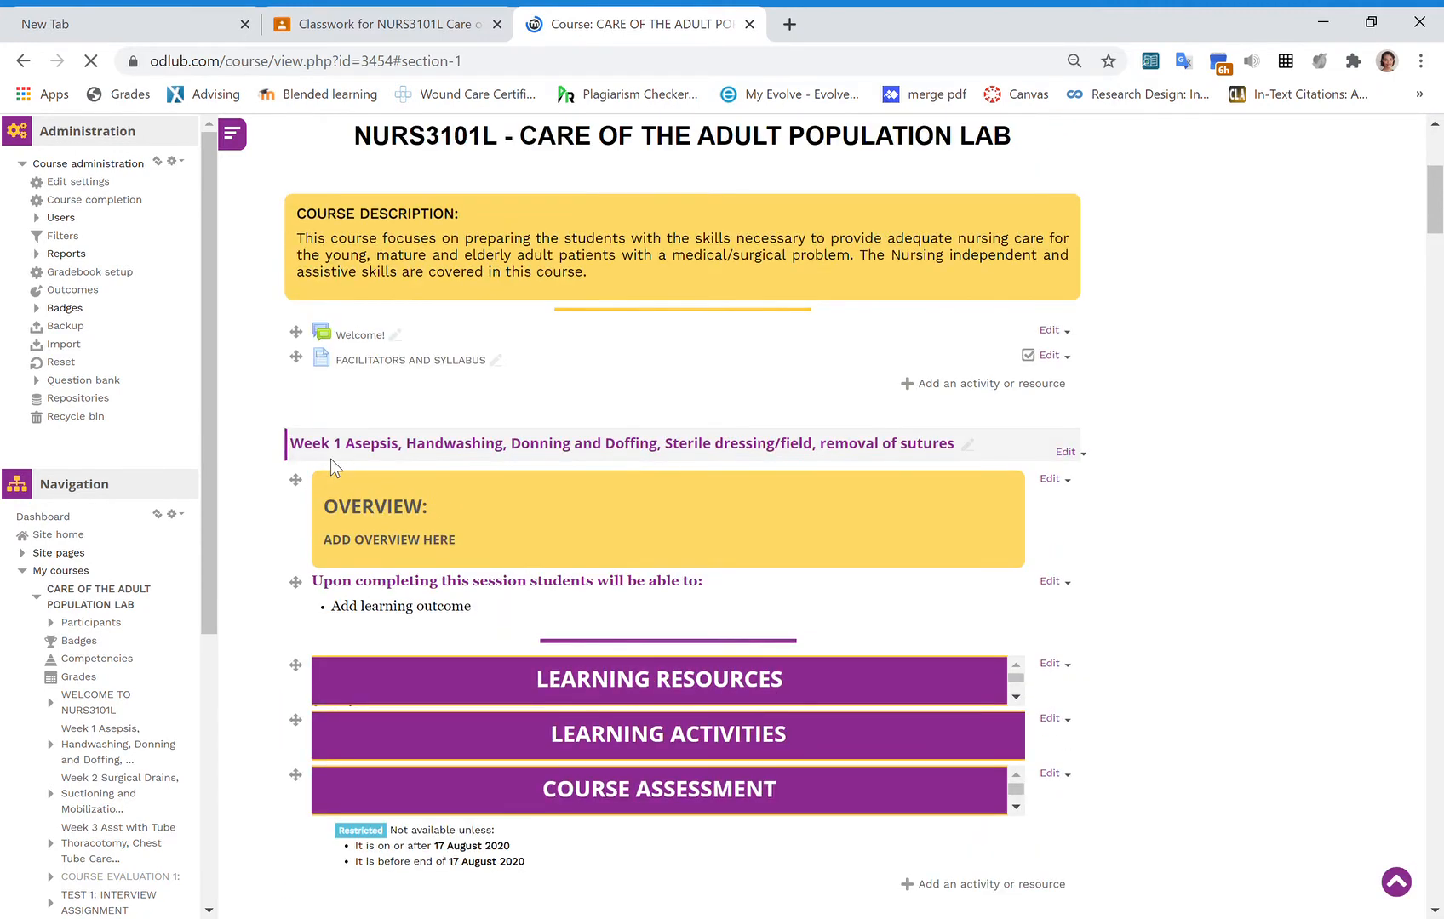
Replace the placeholder in the Week 1 overview label with "For handouts and videos on this session, click here.".
click(408, 23)
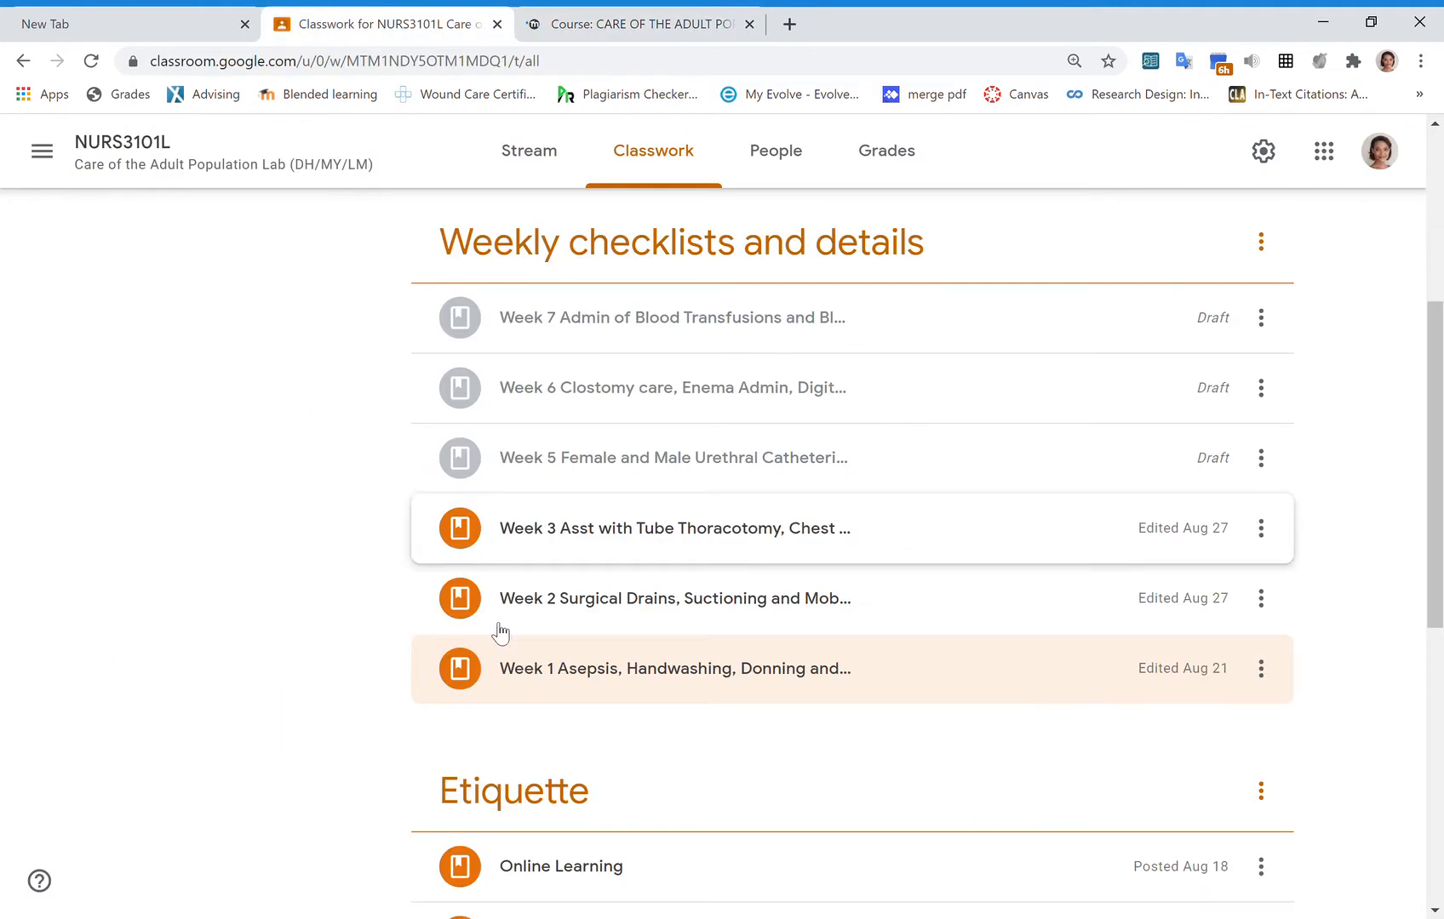
click(658, 32)
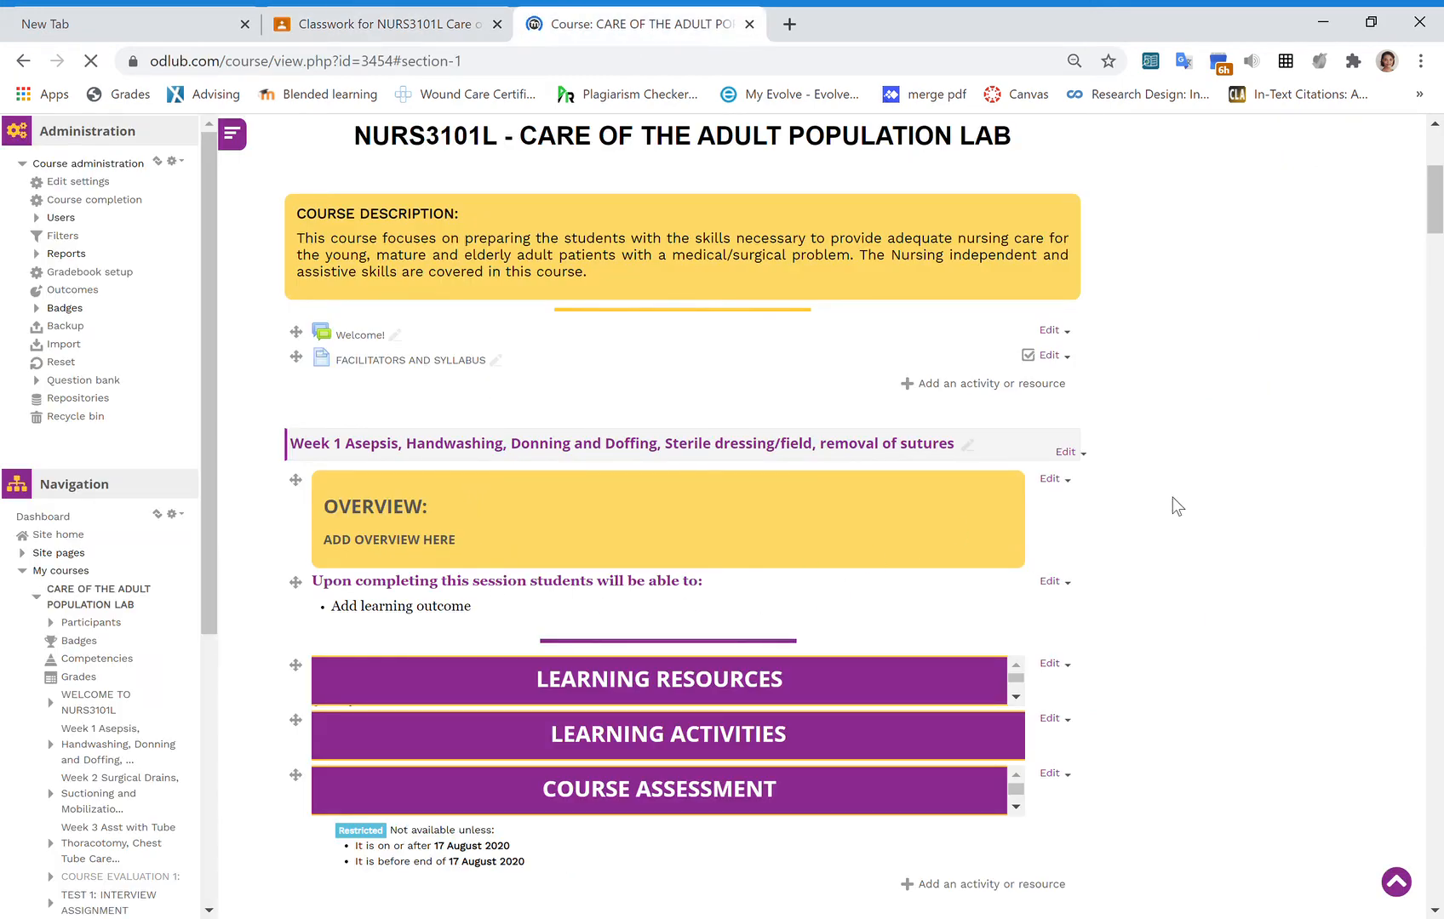
click(1051, 478)
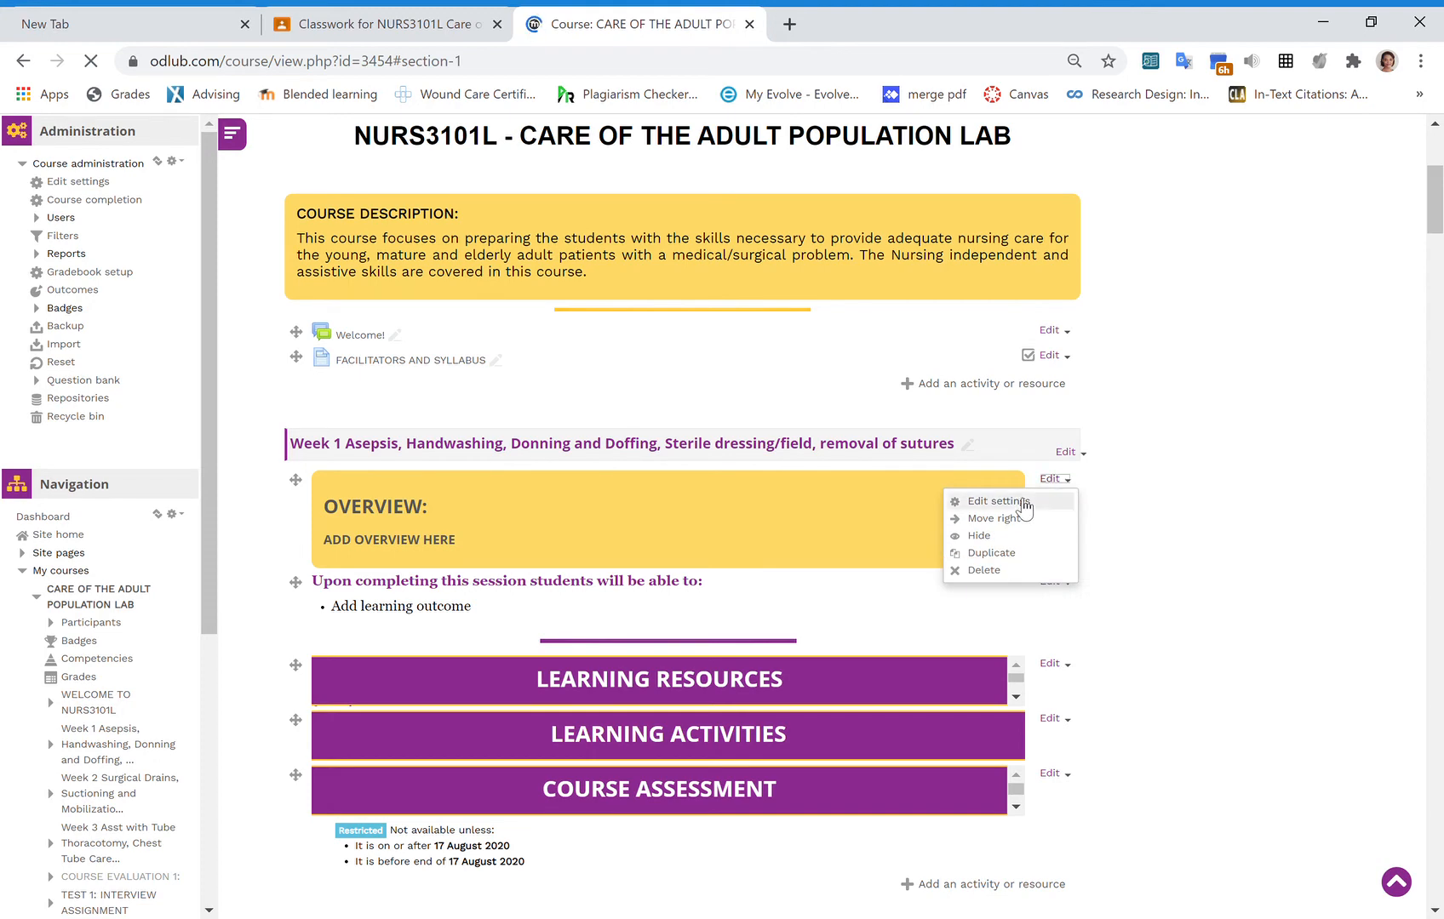
click(1022, 501)
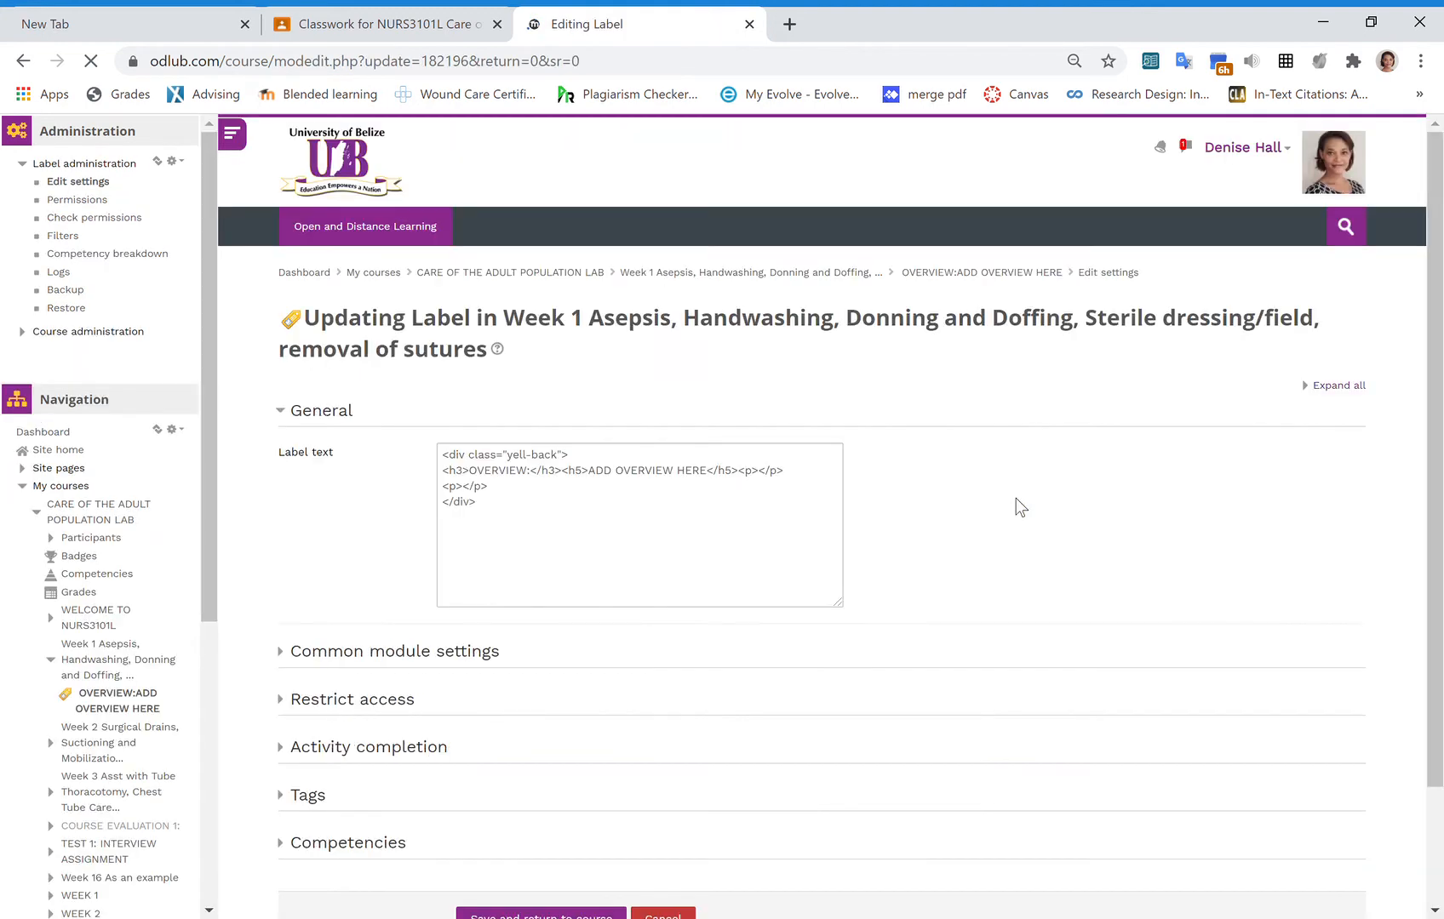
drag(628, 568, 326, 557)
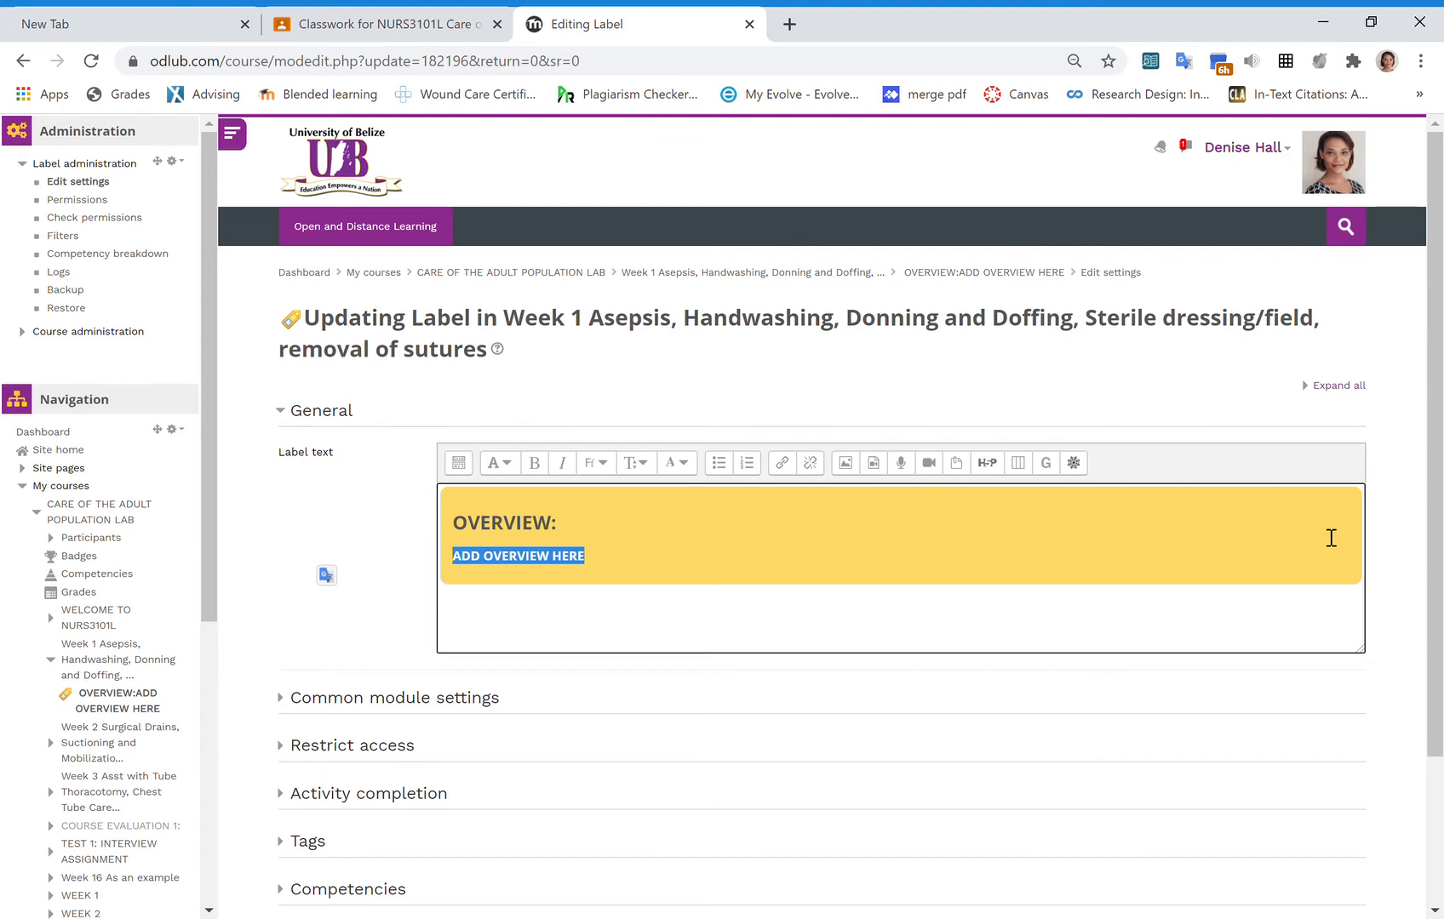
text(for )
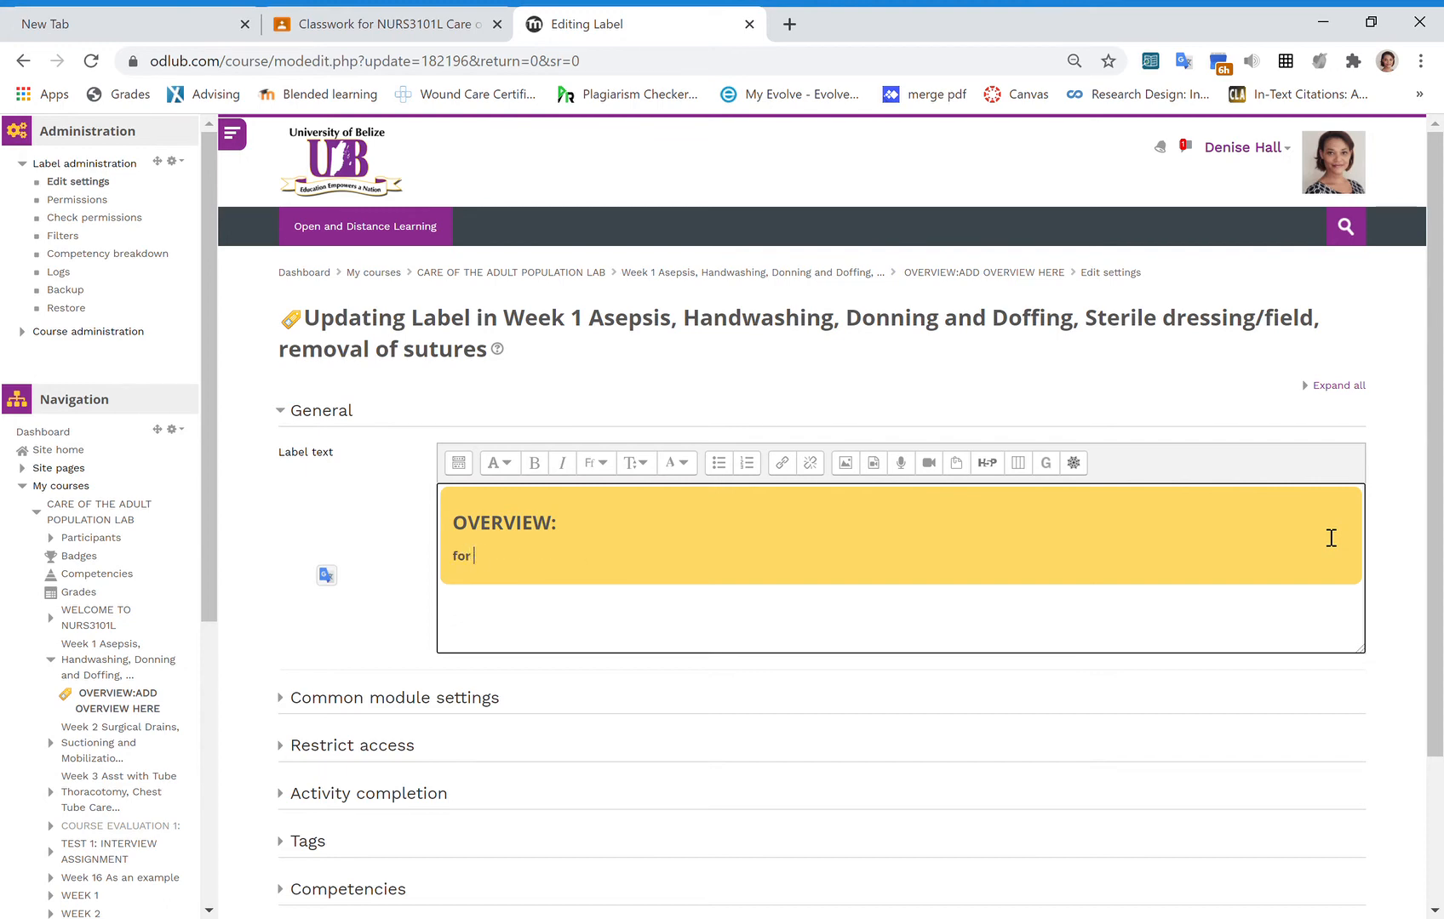
text(handouts and videos on this session)
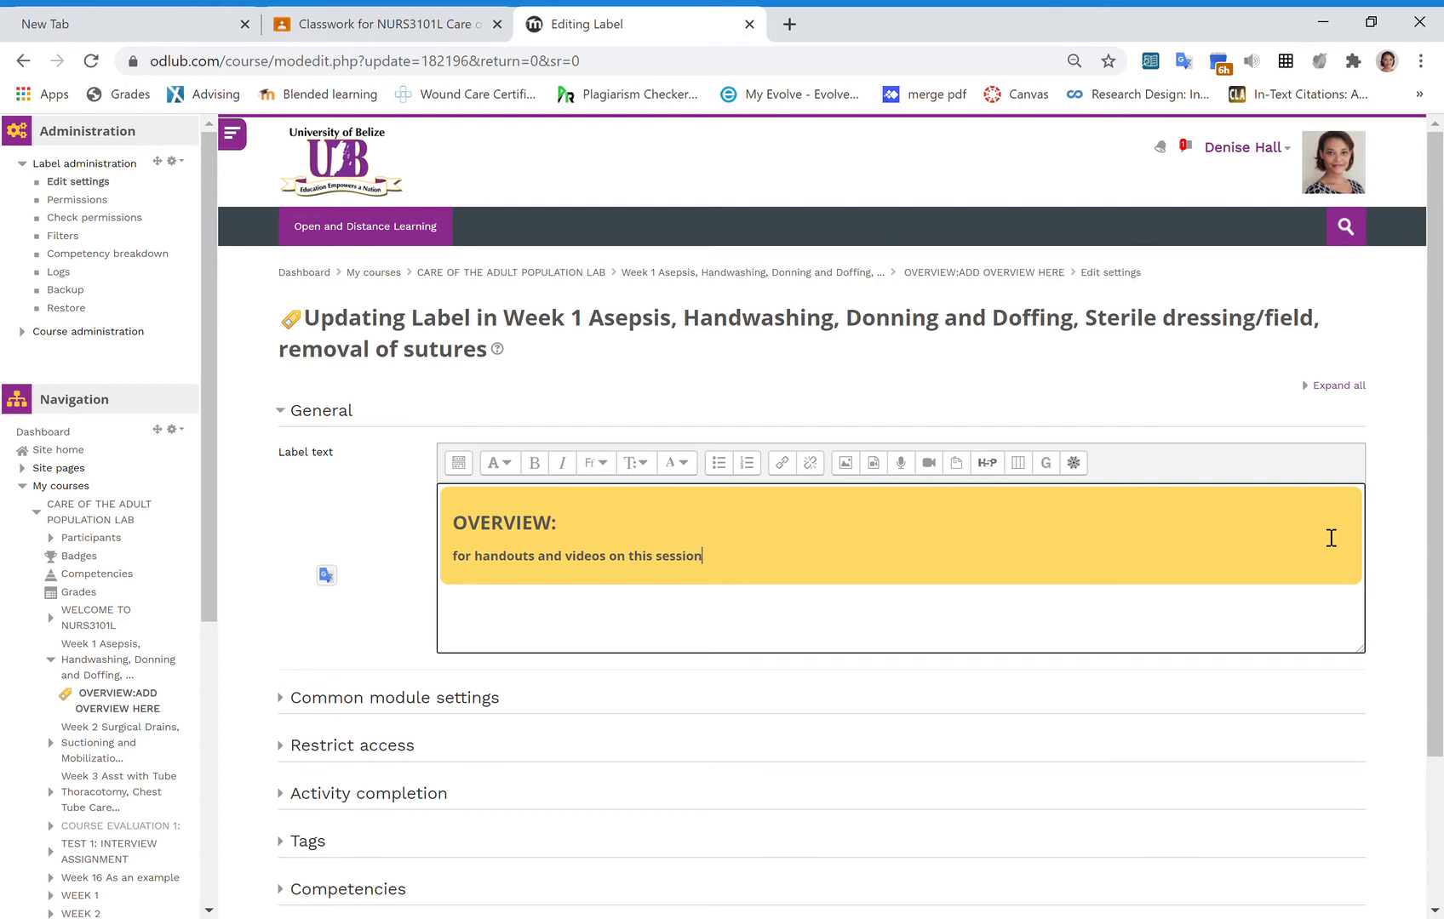
text(, click here.)
click(462, 563)
key(BackSpace)
text(F)
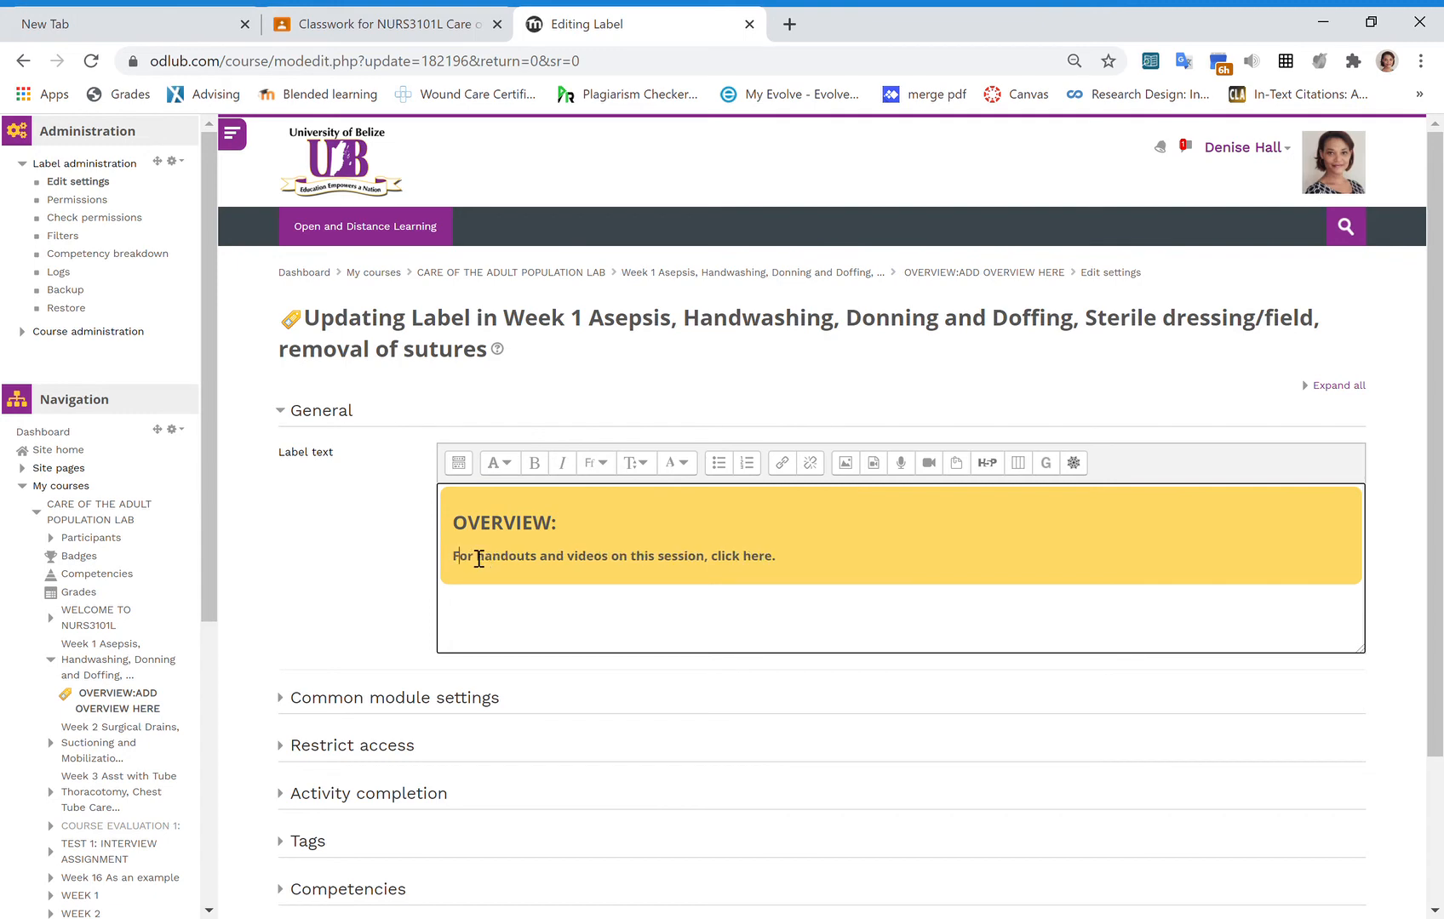
Start a link on "here." in the overview text and copy the Week 2 Surgical Drains material's link from Google Classroom.
drag(740, 560, 854, 549)
click(783, 464)
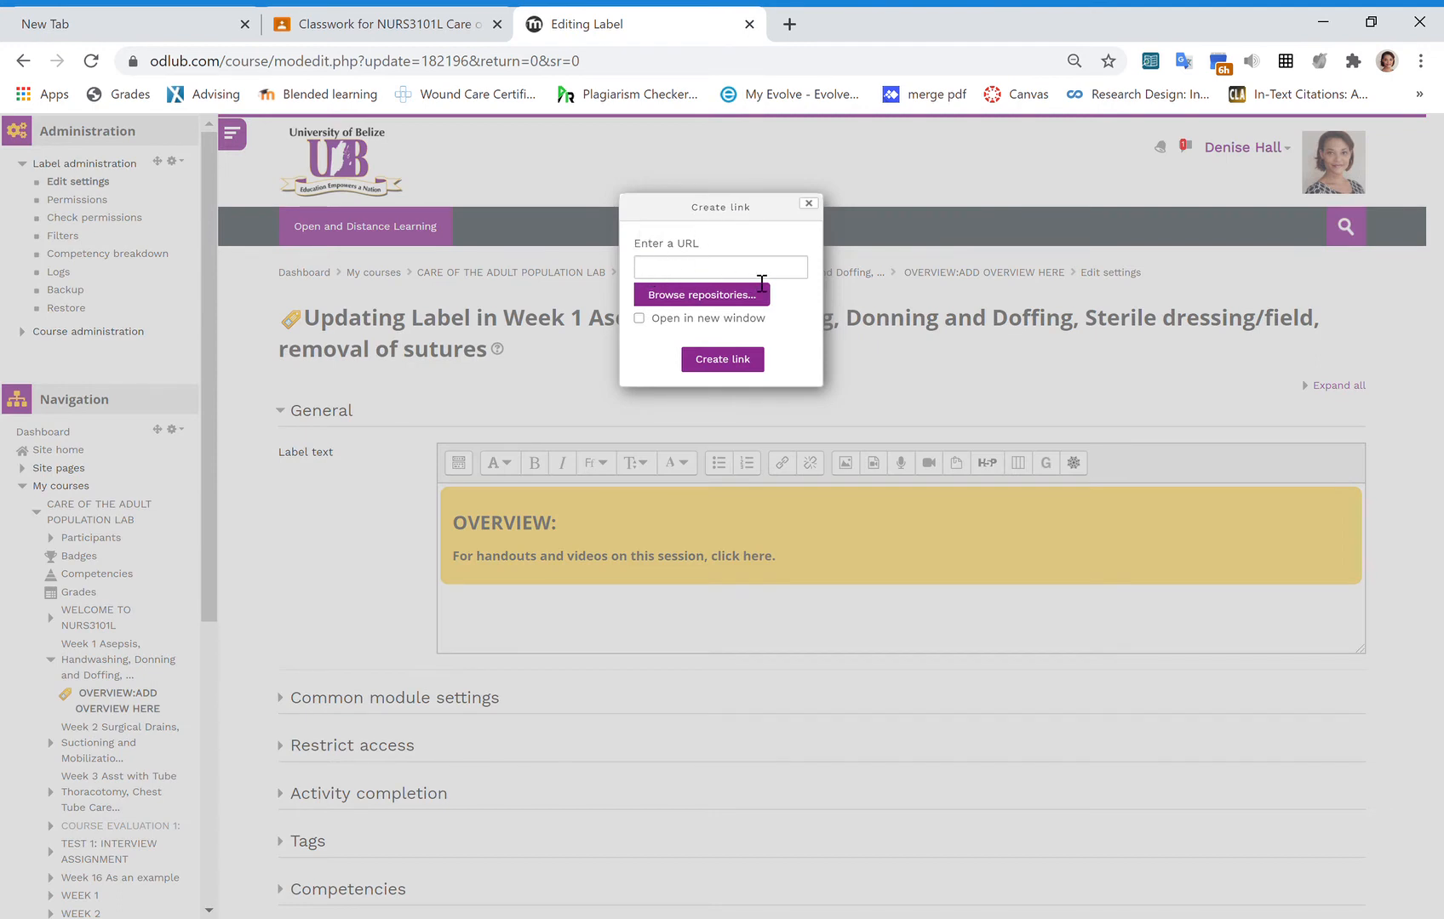
click(392, 21)
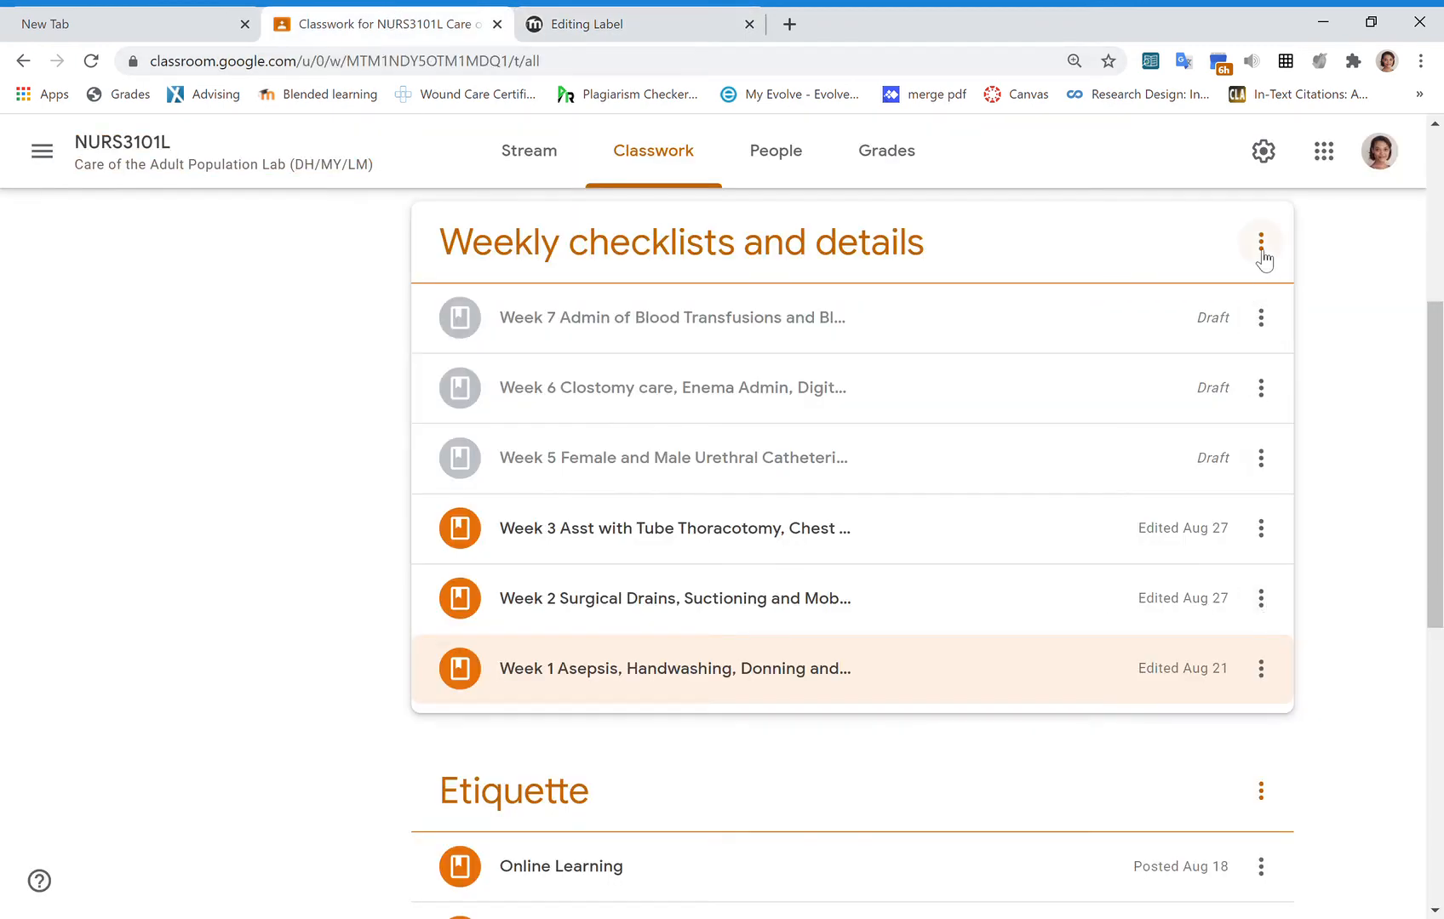
click(1261, 601)
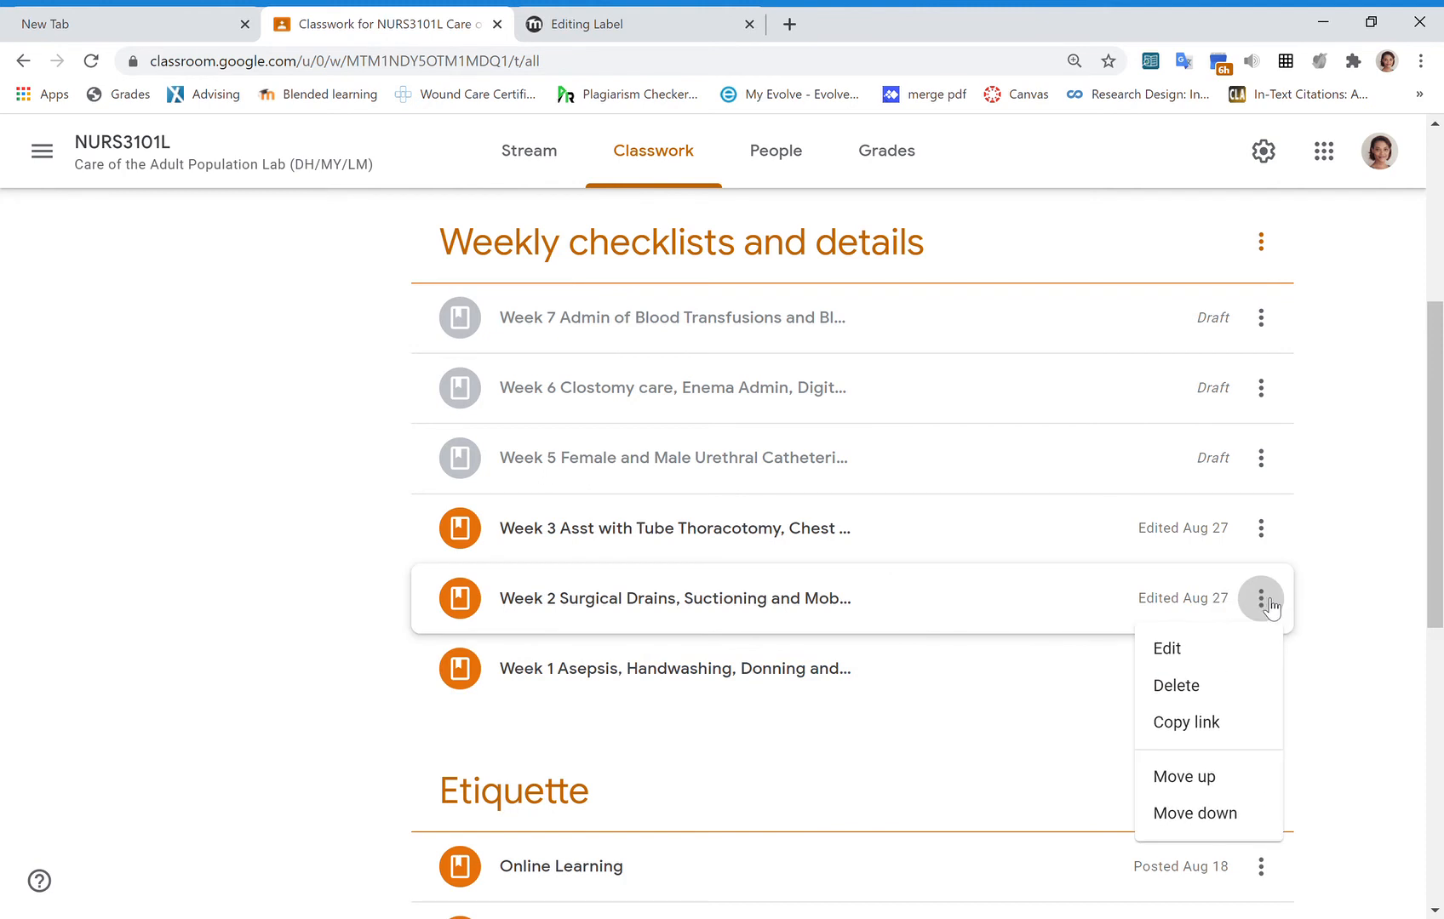
click(1209, 726)
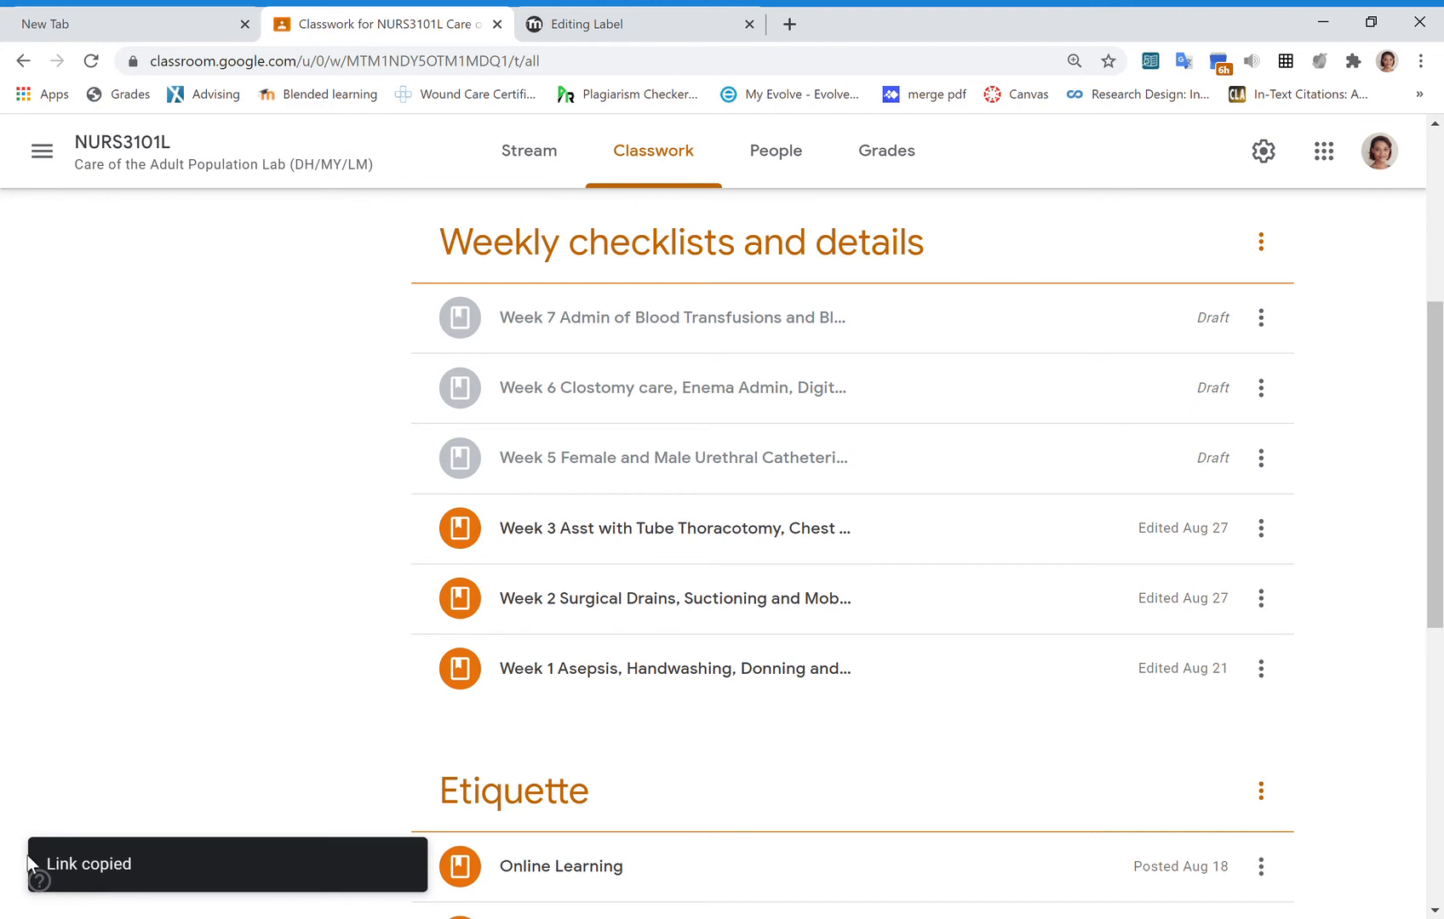
Back in the Moodle label, paste the copied Classroom address as the URL and create the link on "here.".
click(660, 21)
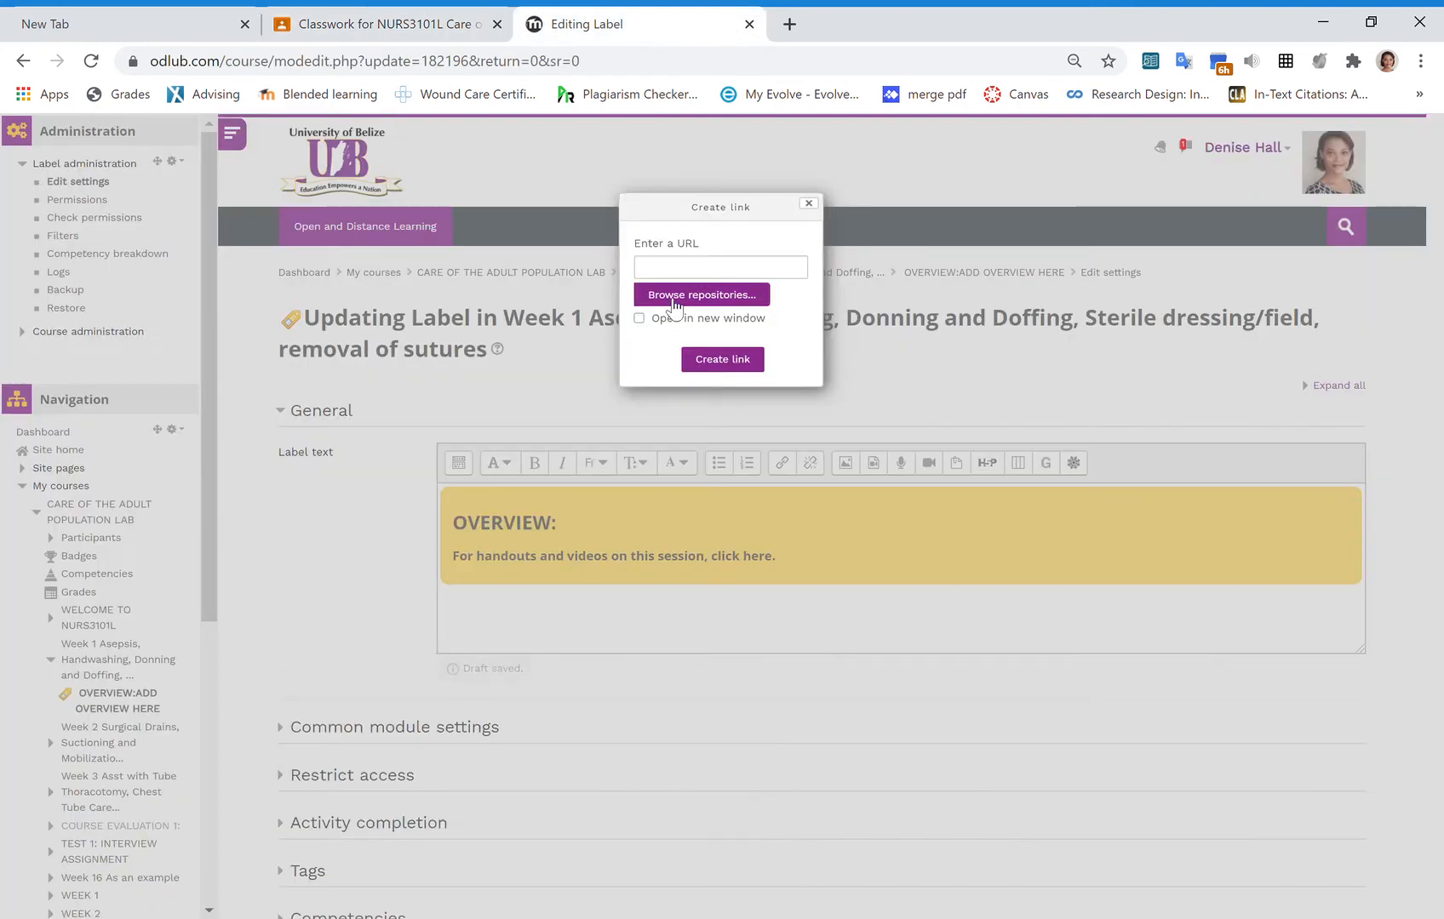
click(697, 269)
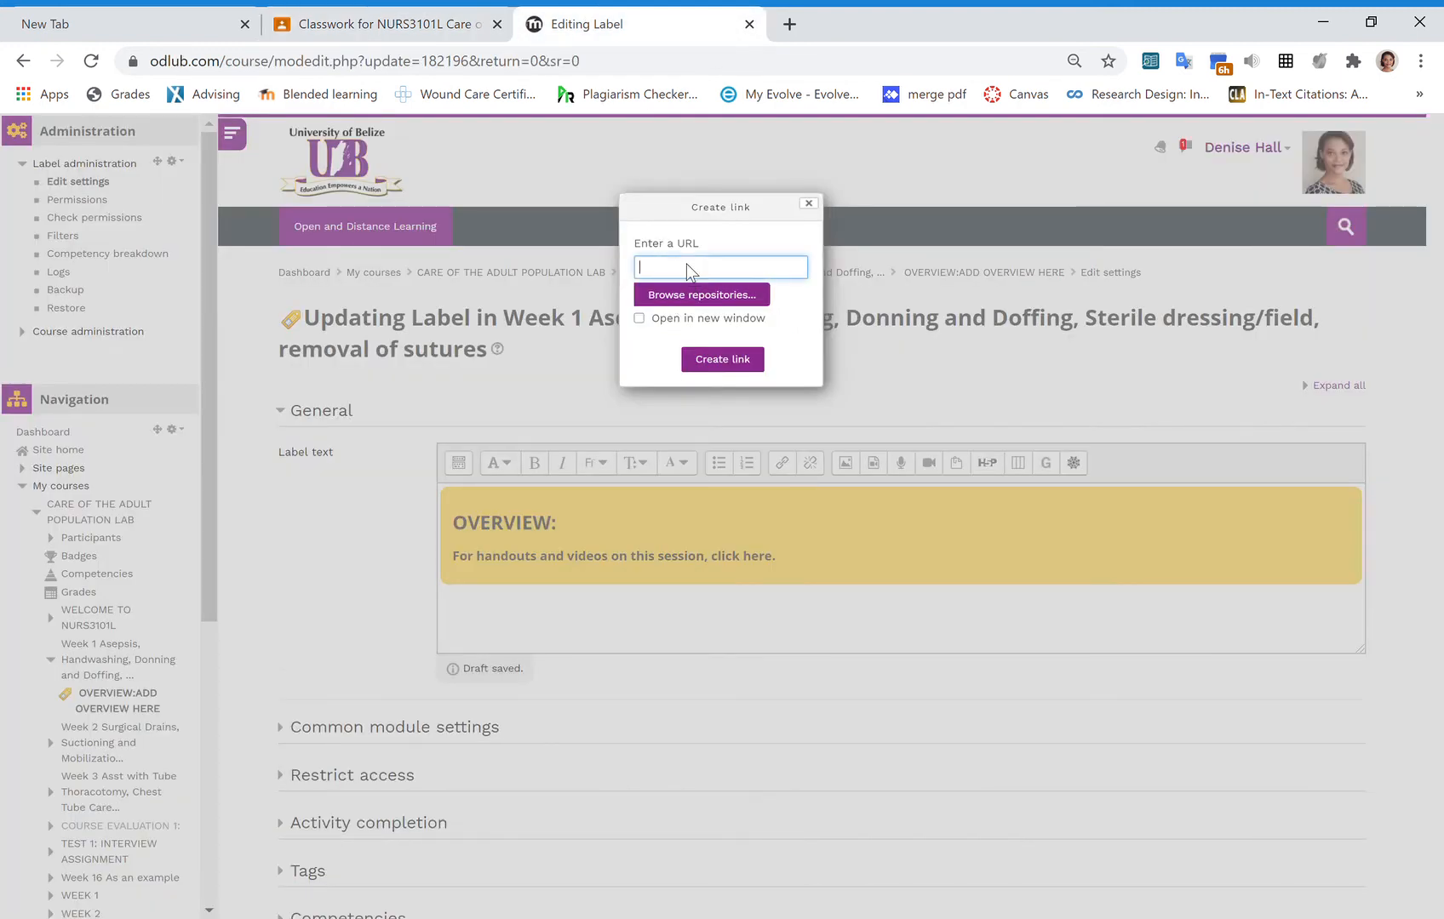
key(ctrl+v)
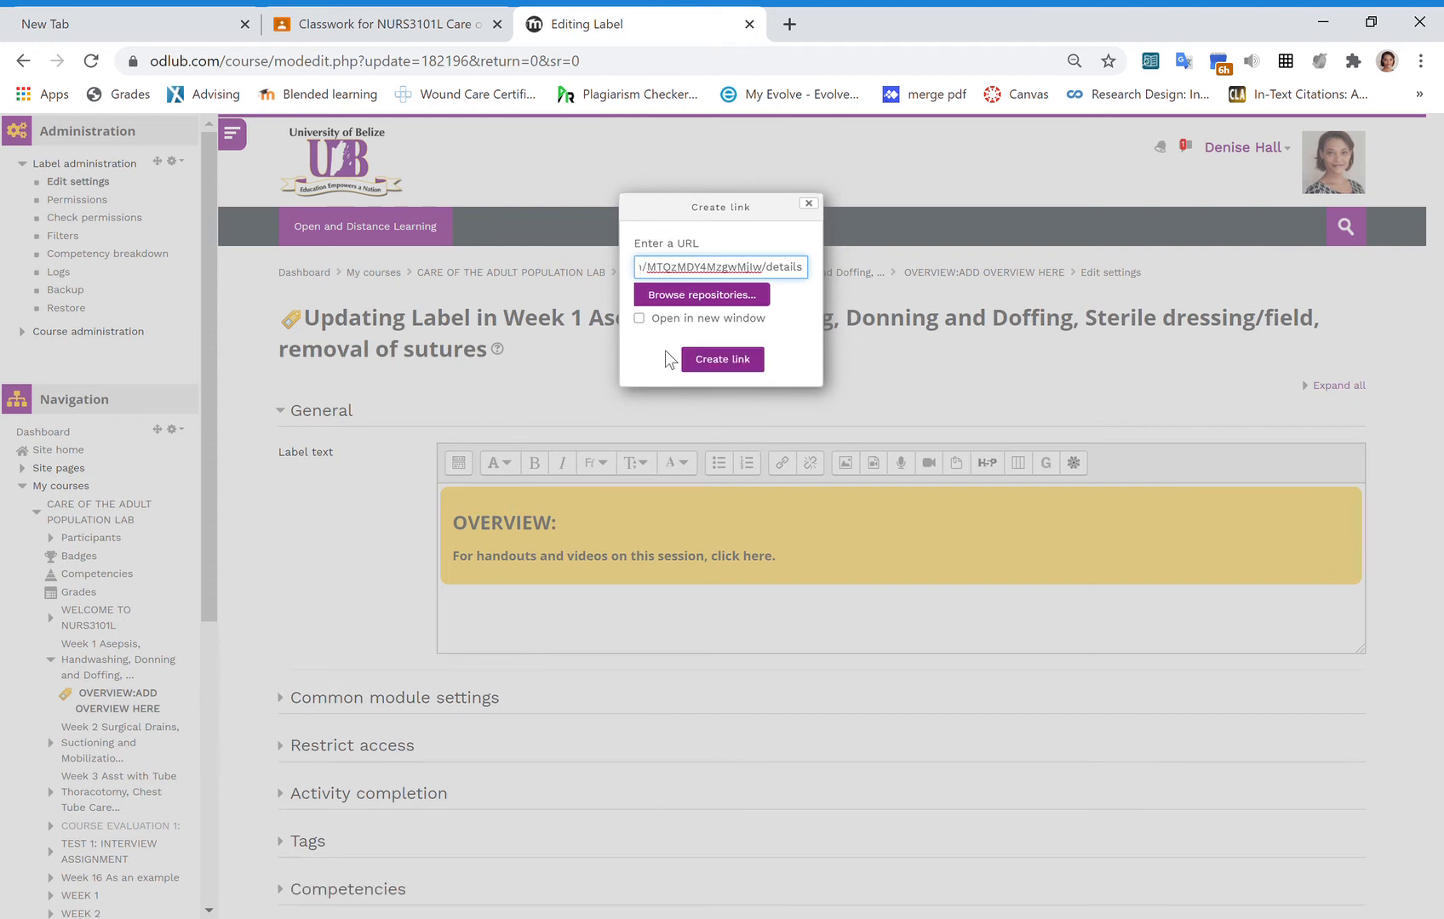
click(740, 362)
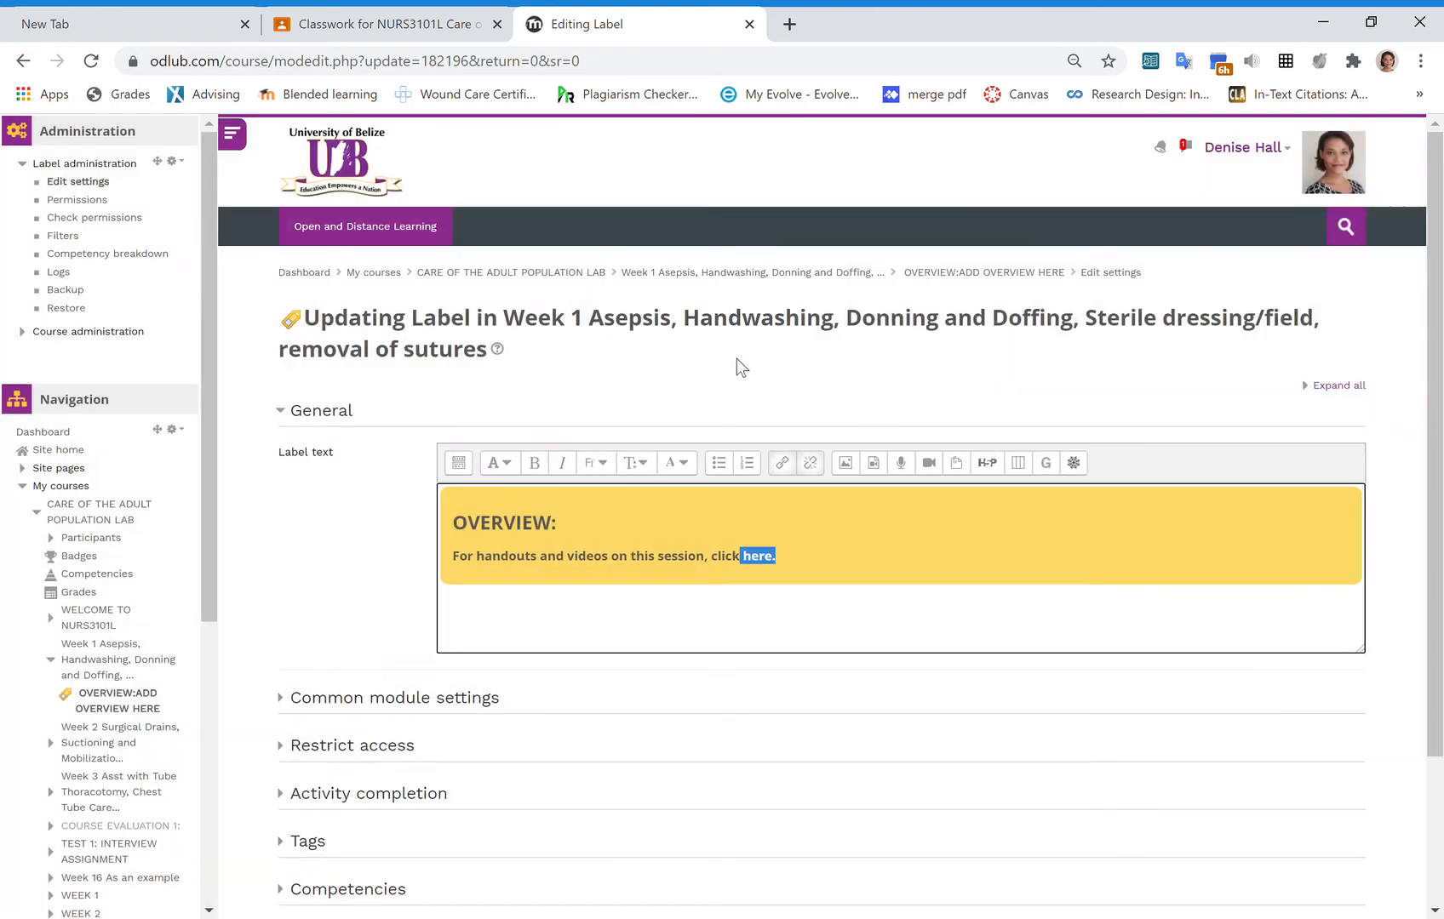
click(715, 639)
scroll(419, 641, down, 2)
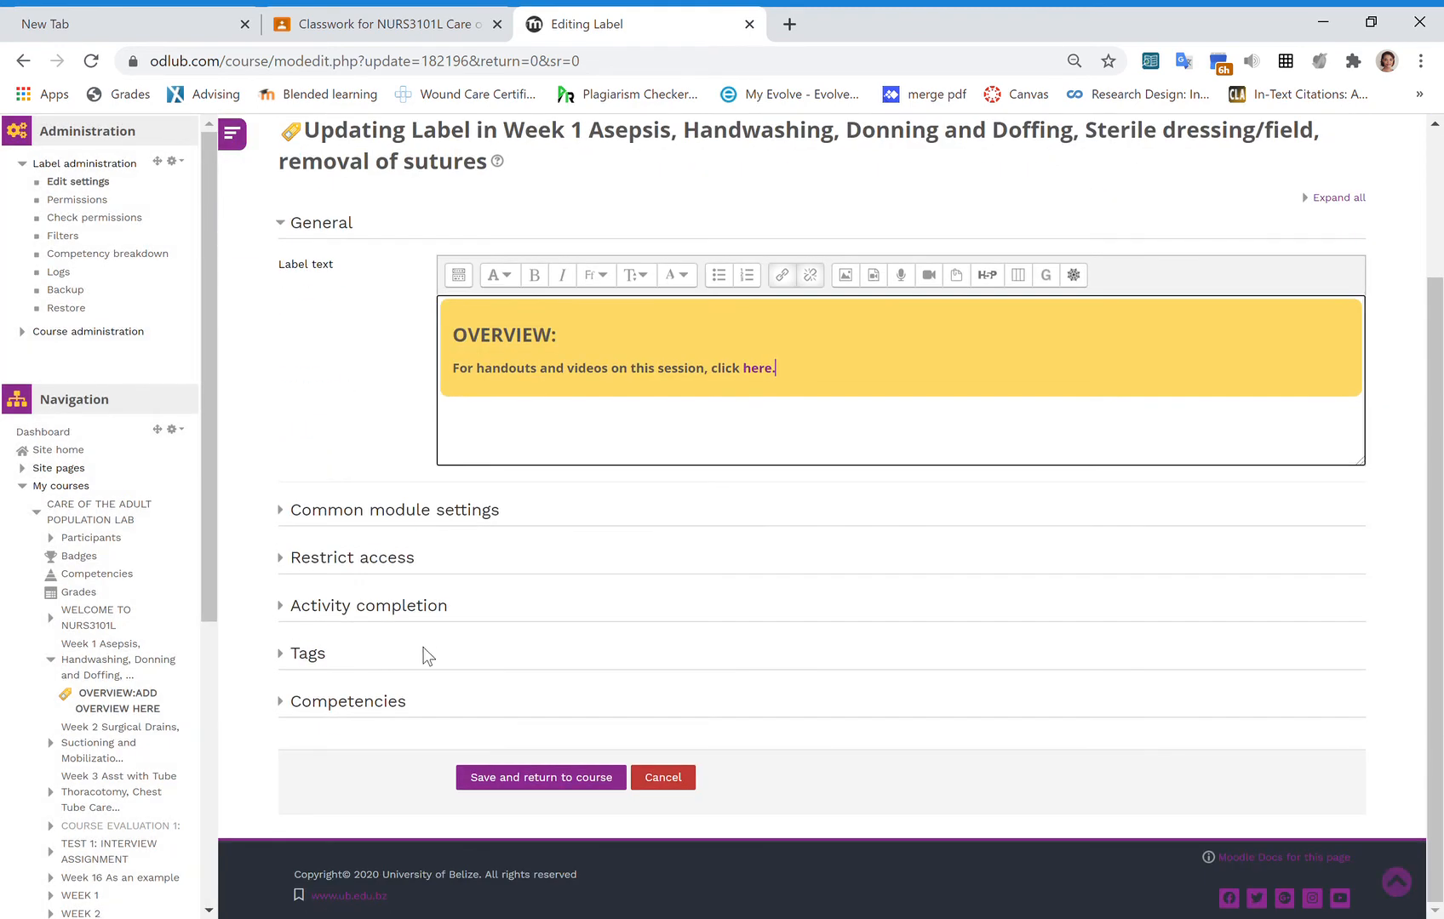
Save the overview label, test its "here." link from the course page, and return to the Moodle course.
click(535, 782)
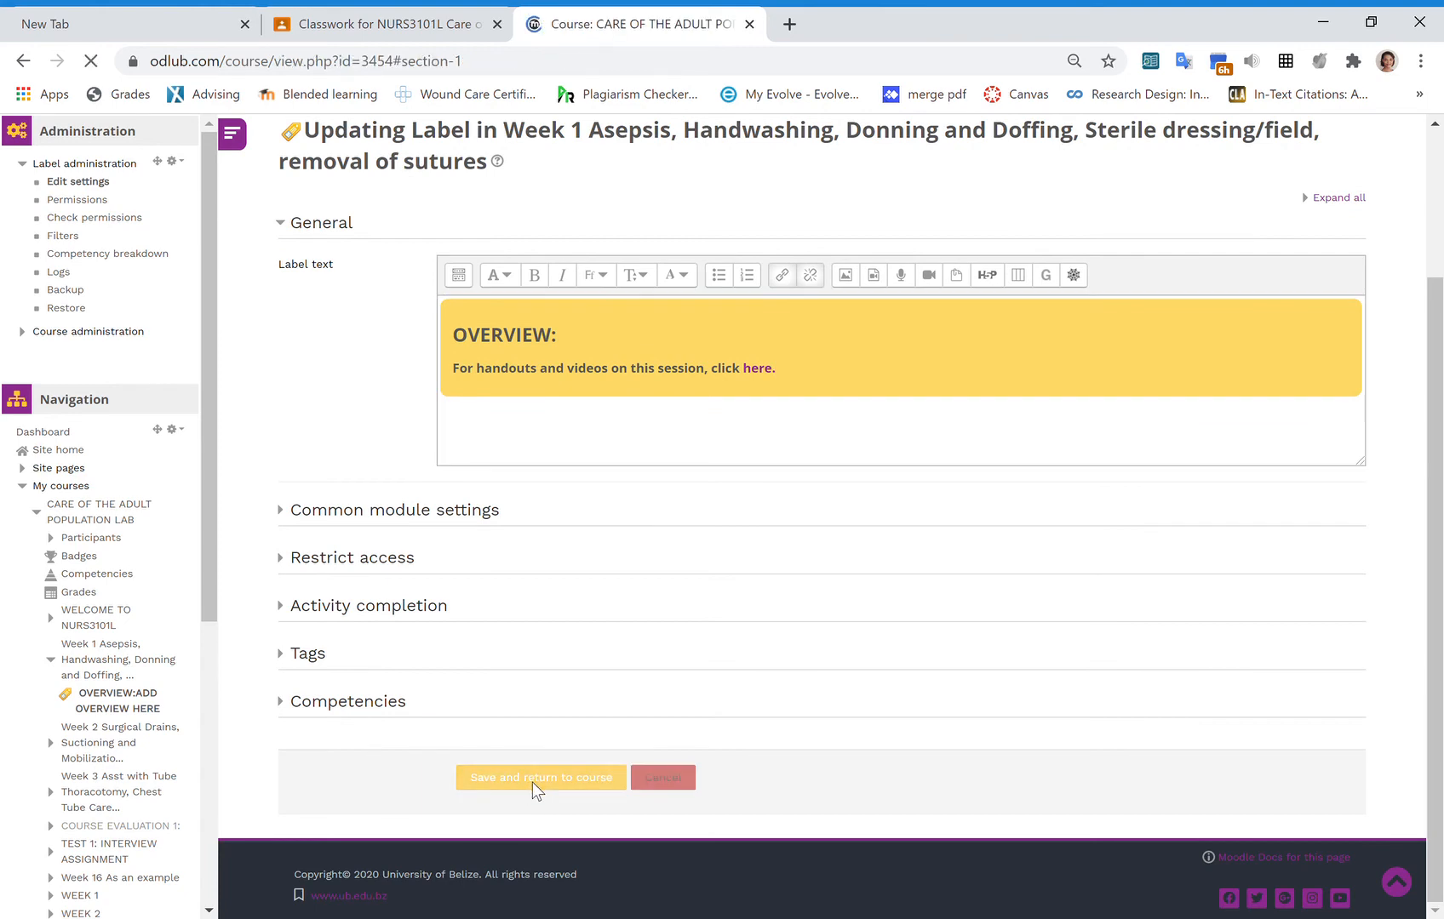
scroll(584, 623, up, 1)
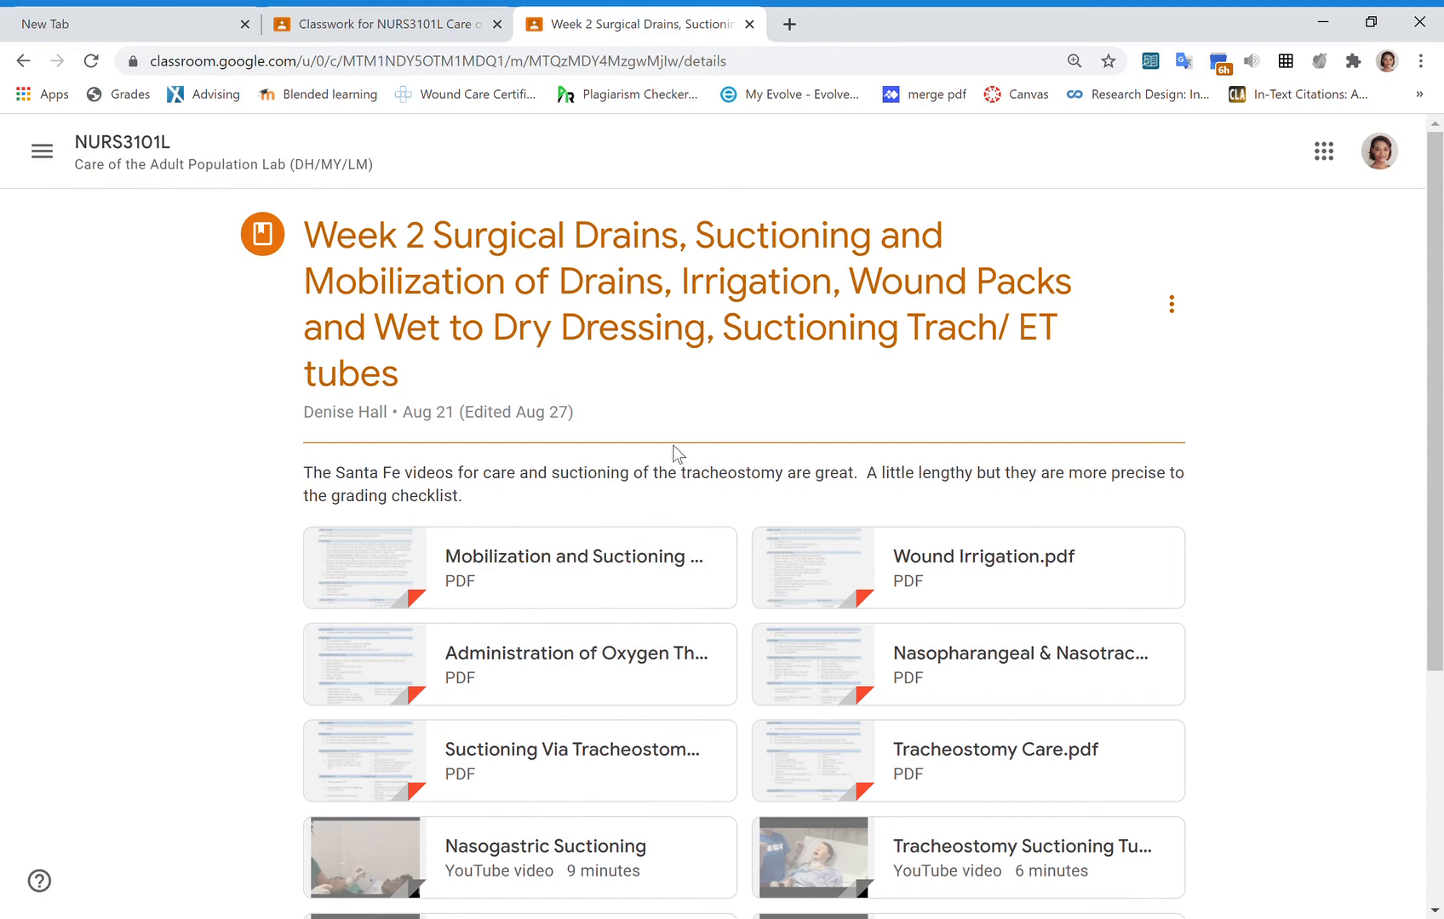
click(23, 62)
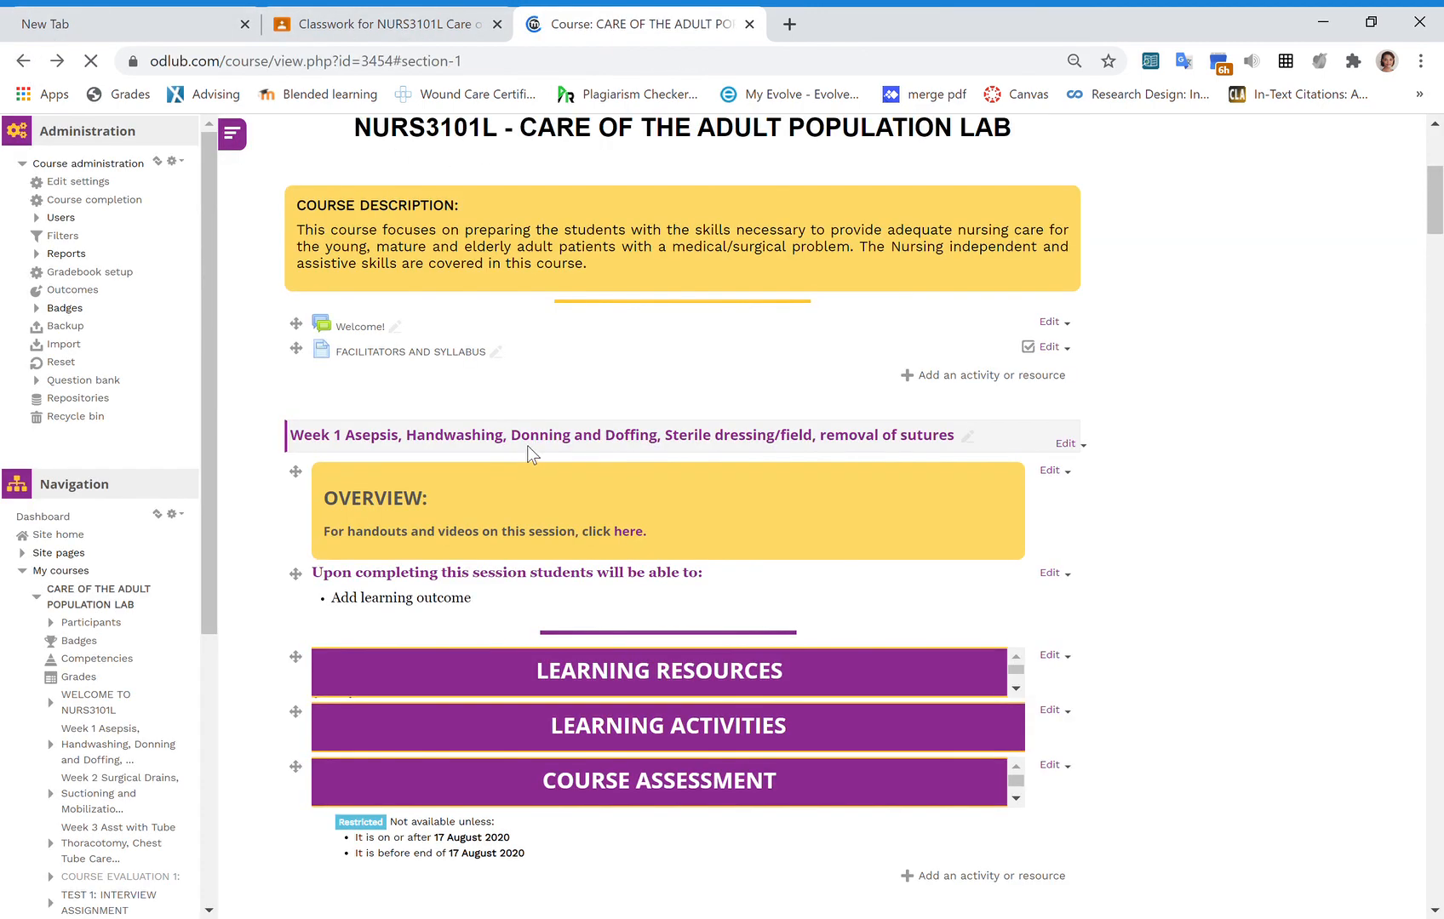
Reopen the Week 1 overview label for editing and remove the existing link from "here.".
click(1051, 471)
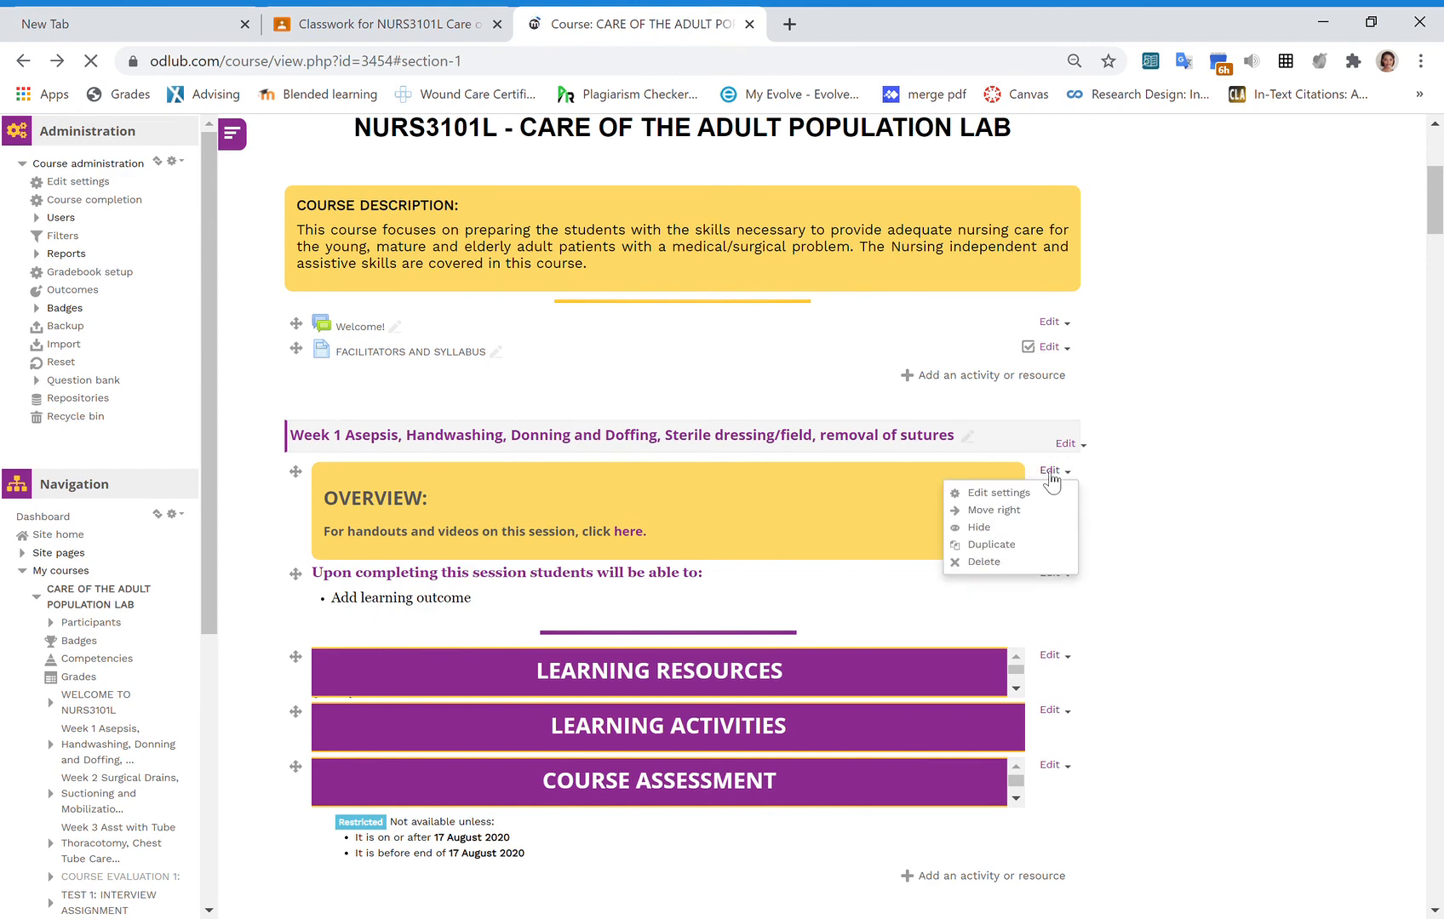
click(1005, 500)
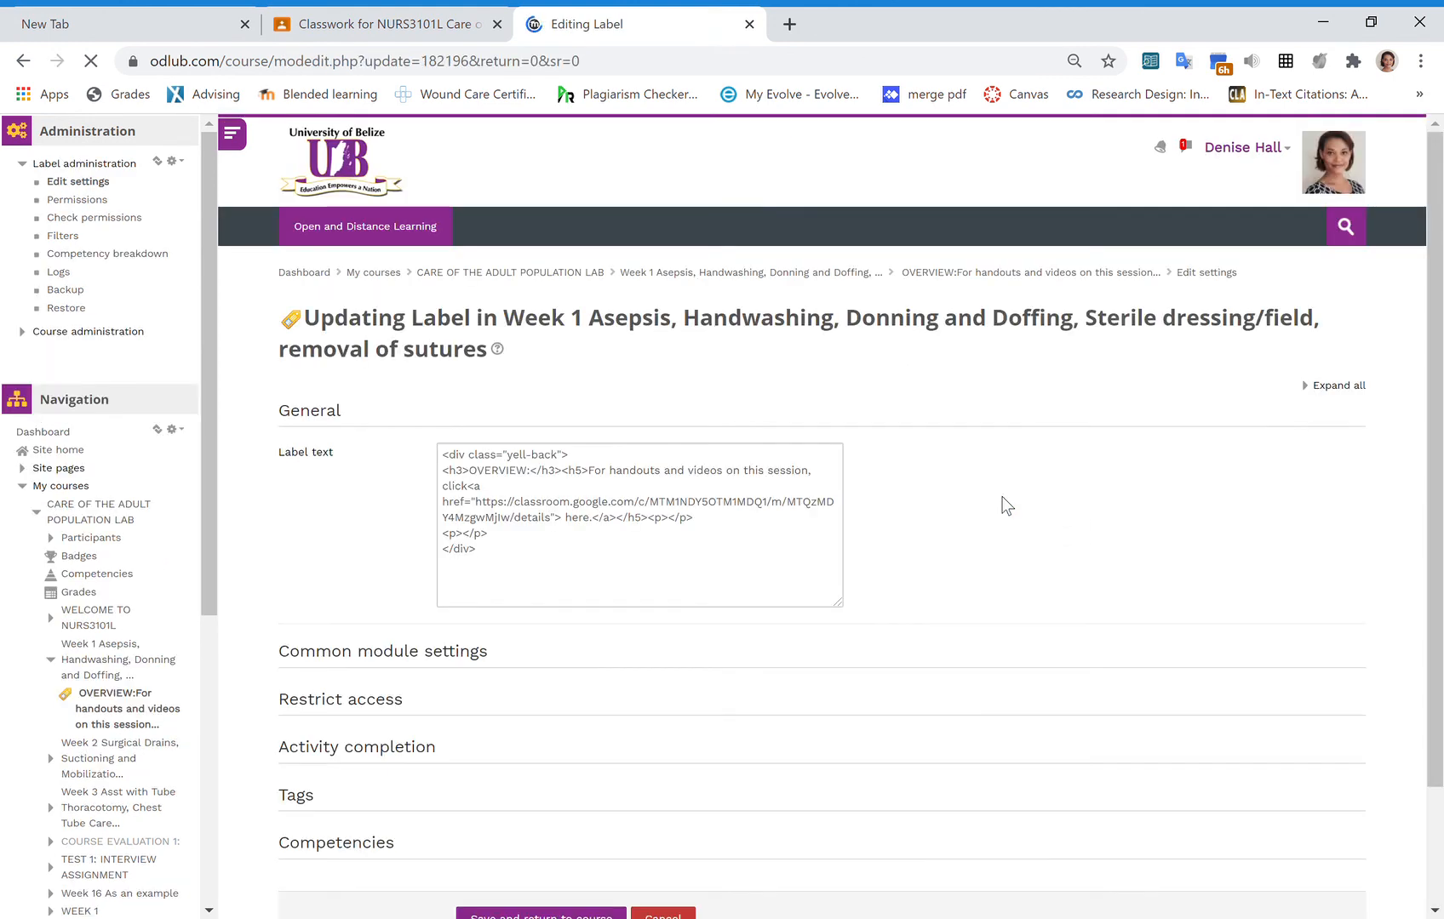
drag(776, 562, 732, 569)
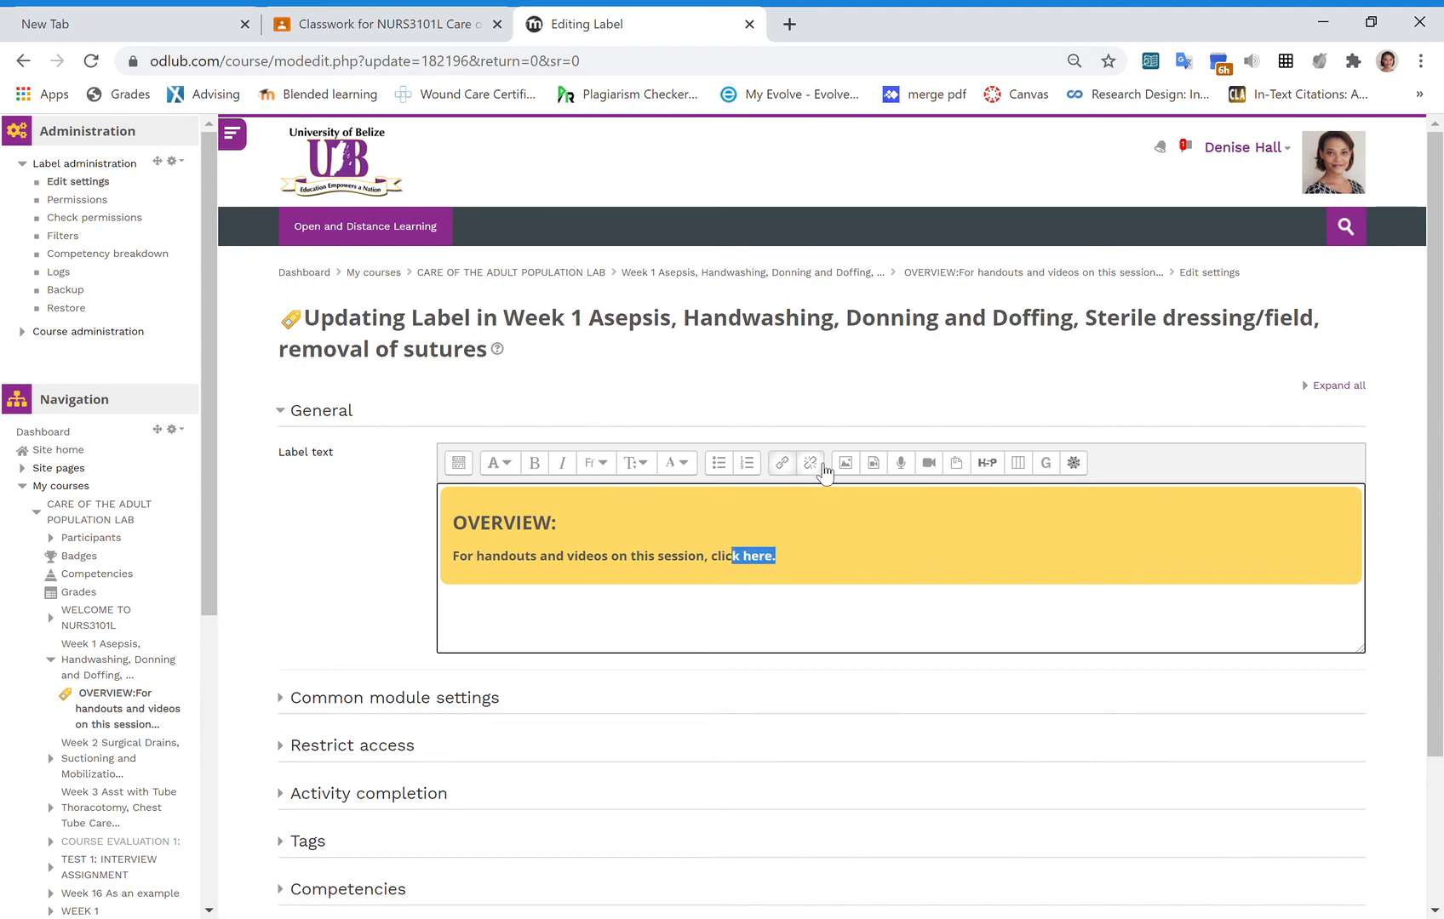
click(676, 581)
Start a link on the whole sentence "For handouts and videos on this session, click here." and copy the Week 1 Asepsis material's link from Google Classroom.
drag(793, 579, 422, 580)
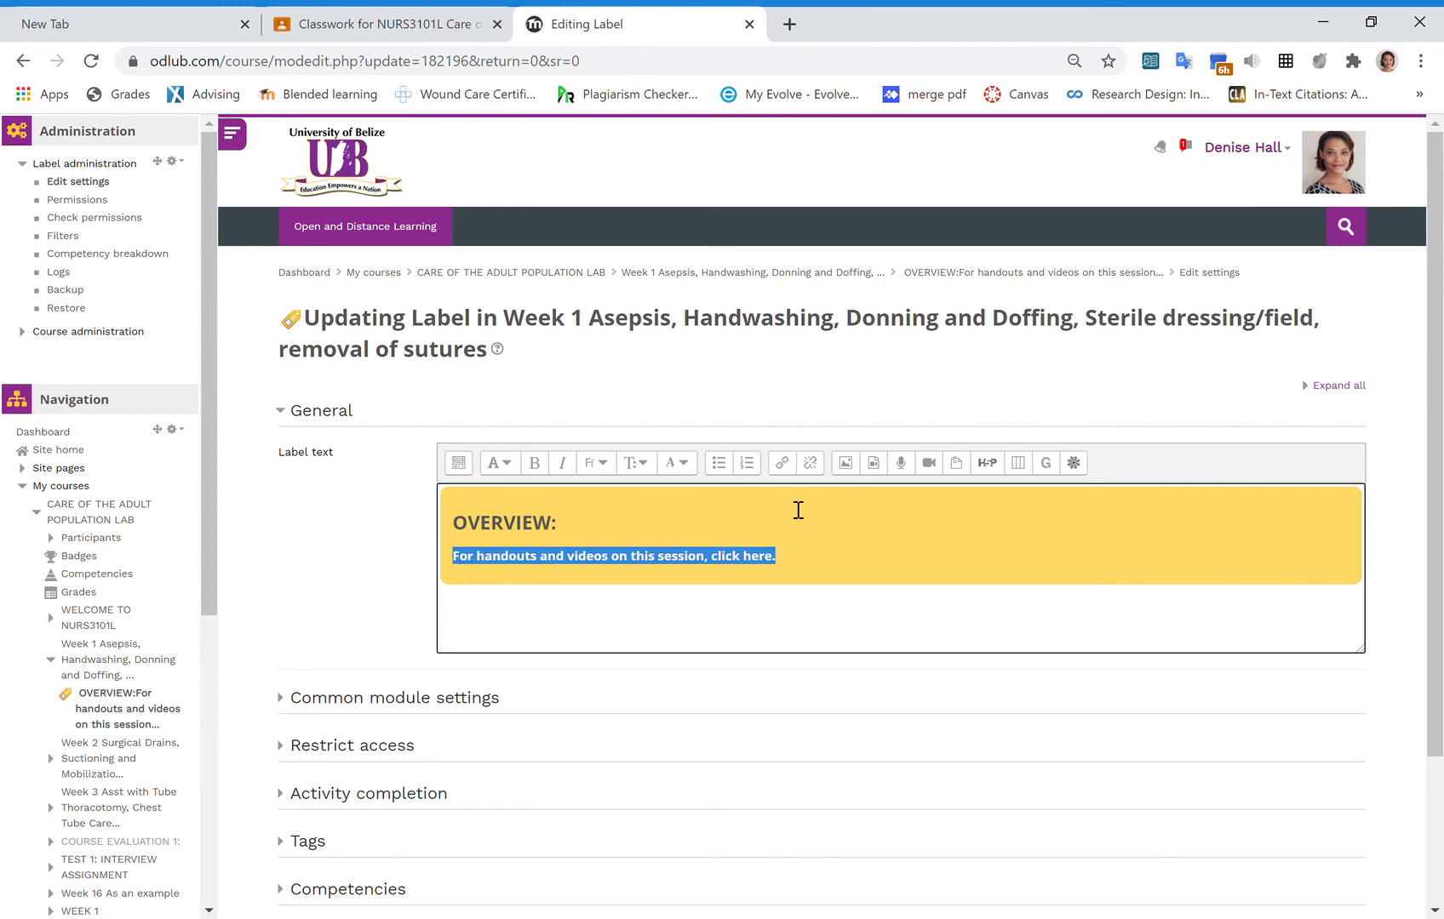
click(786, 462)
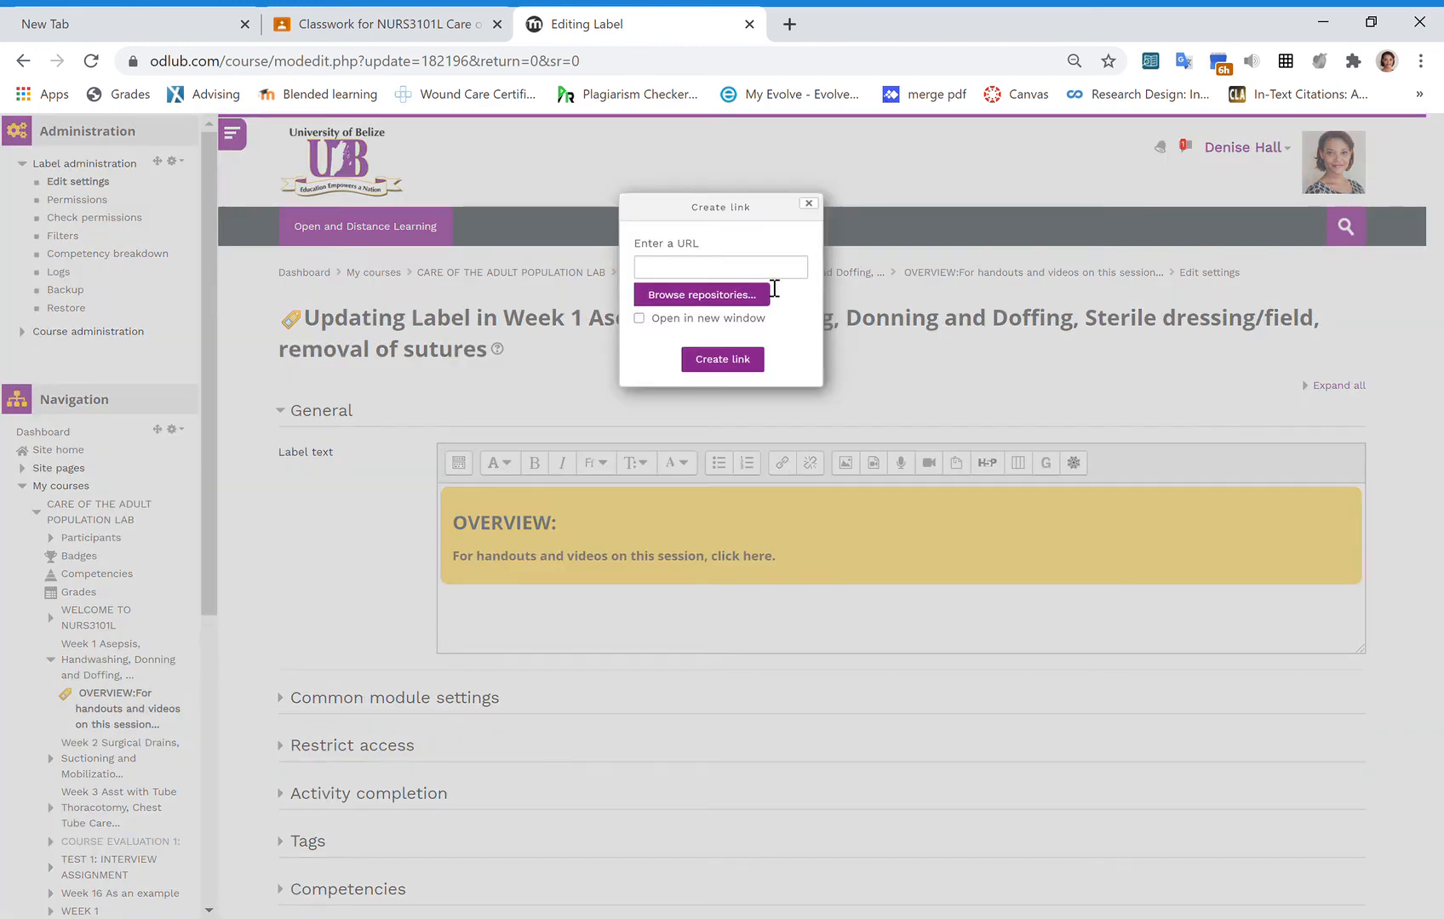
click(693, 267)
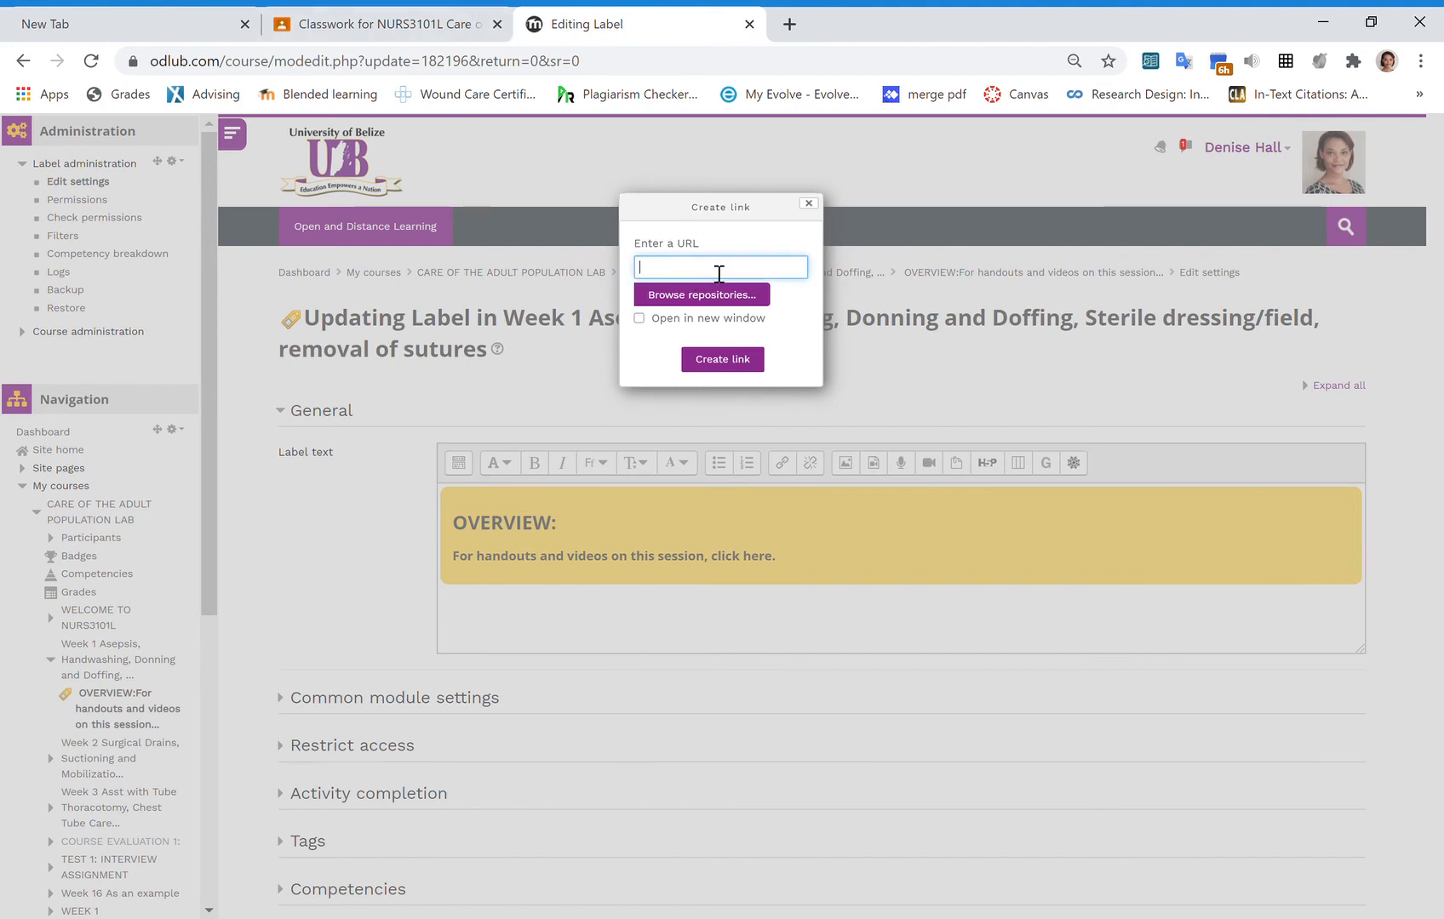
click(391, 25)
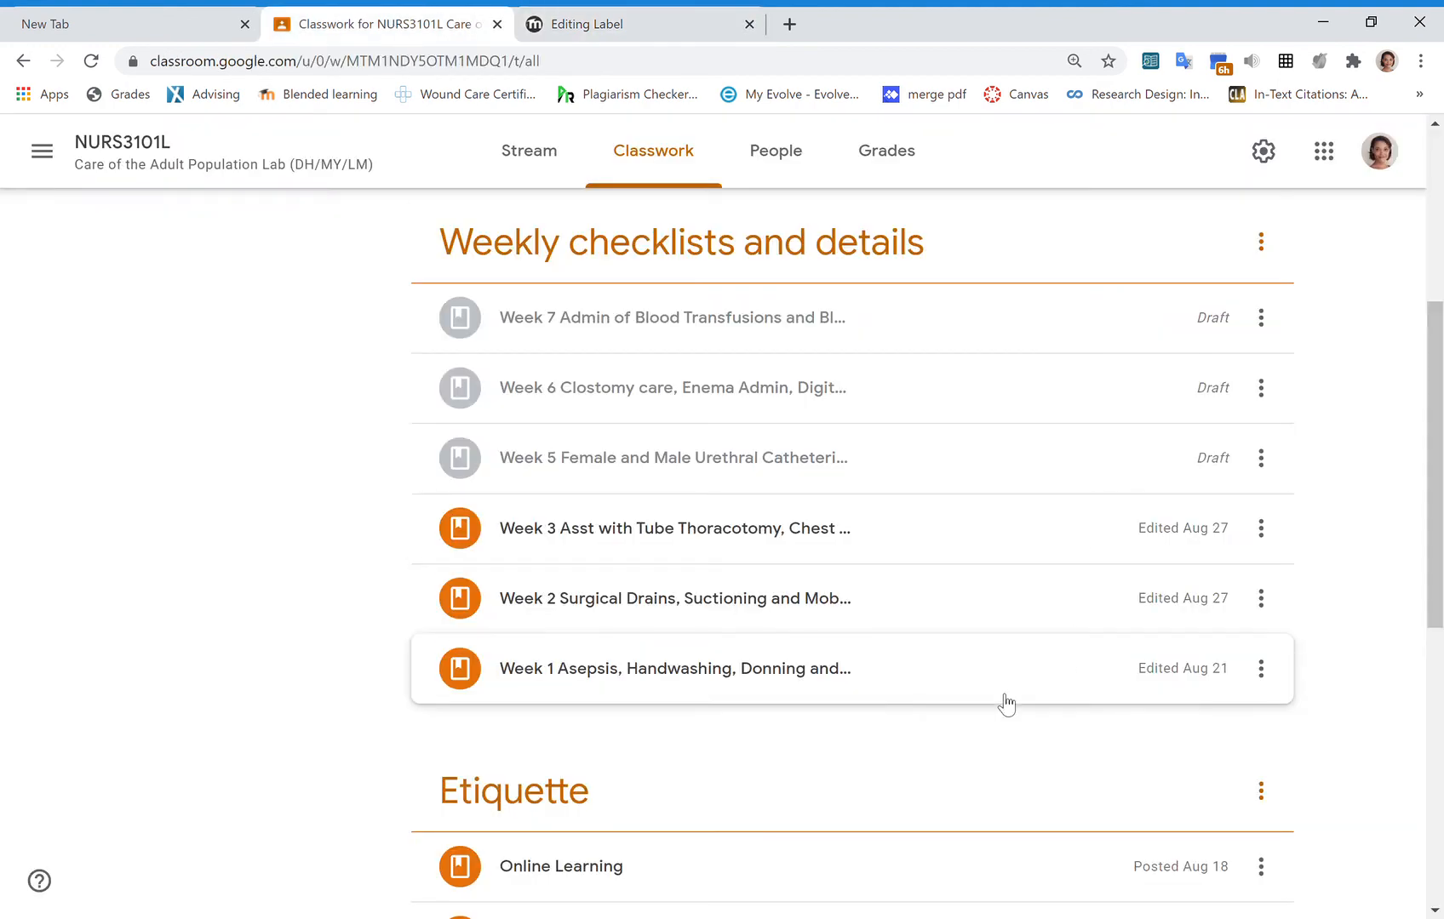
click(1262, 677)
click(1192, 782)
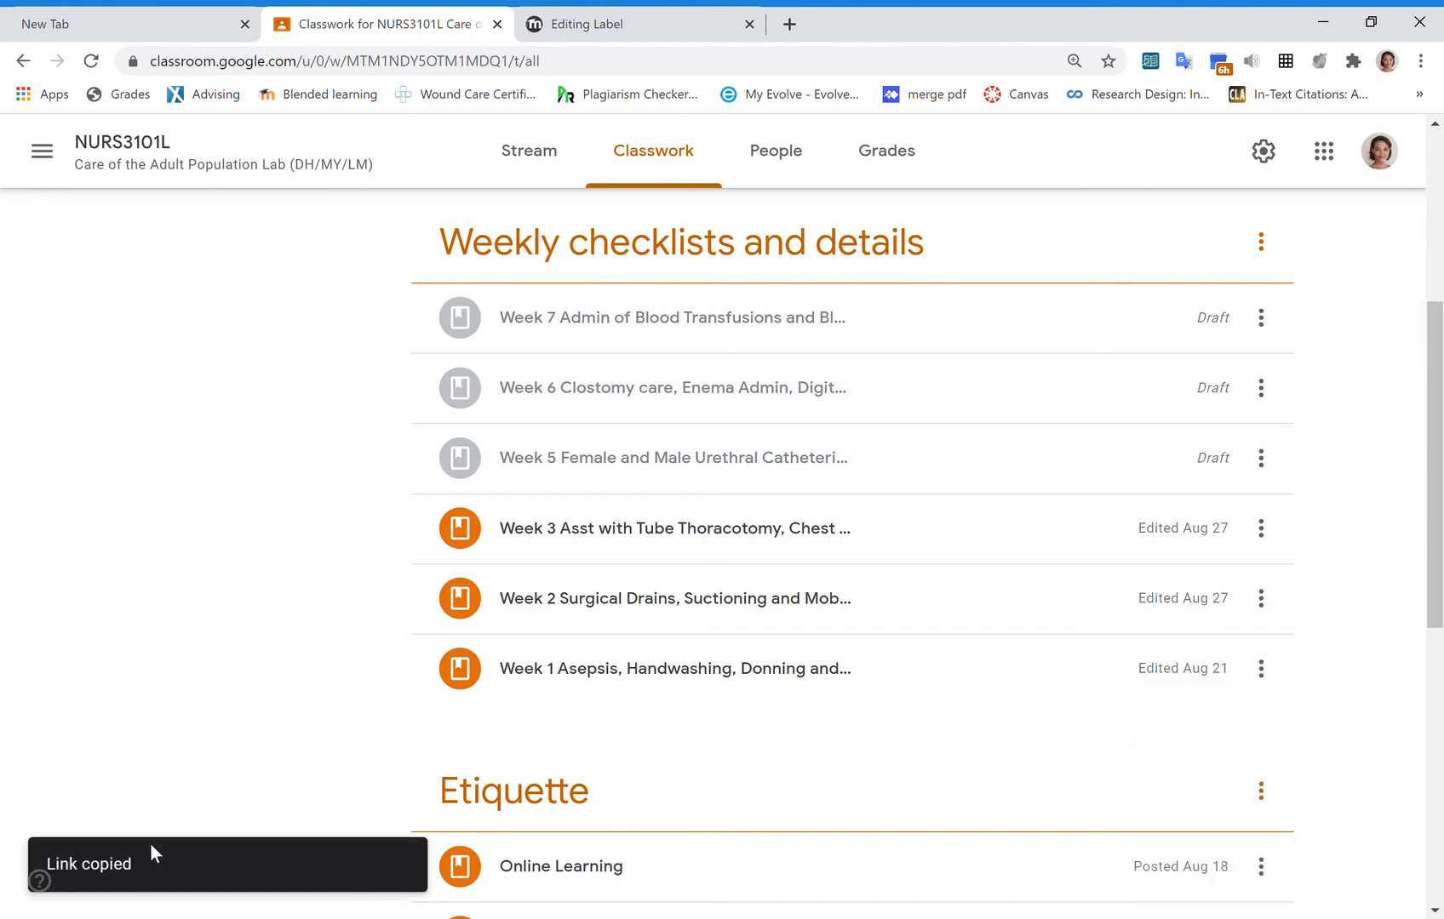
Back in the Moodle label, paste the copied Week 1 address as the URL, create the link, and save the label.
click(596, 24)
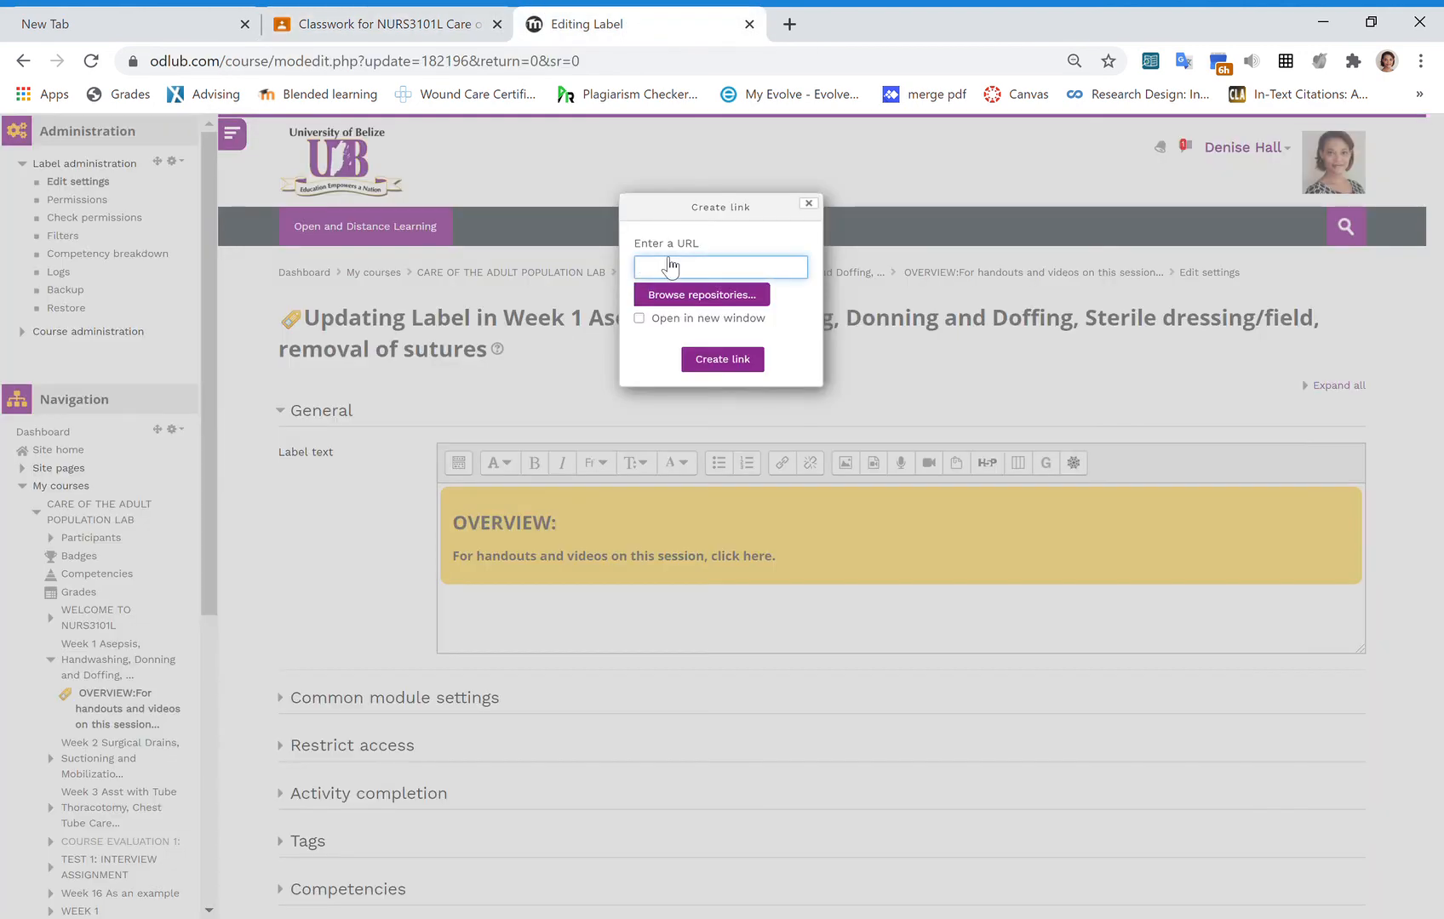
key(ctrl+v)
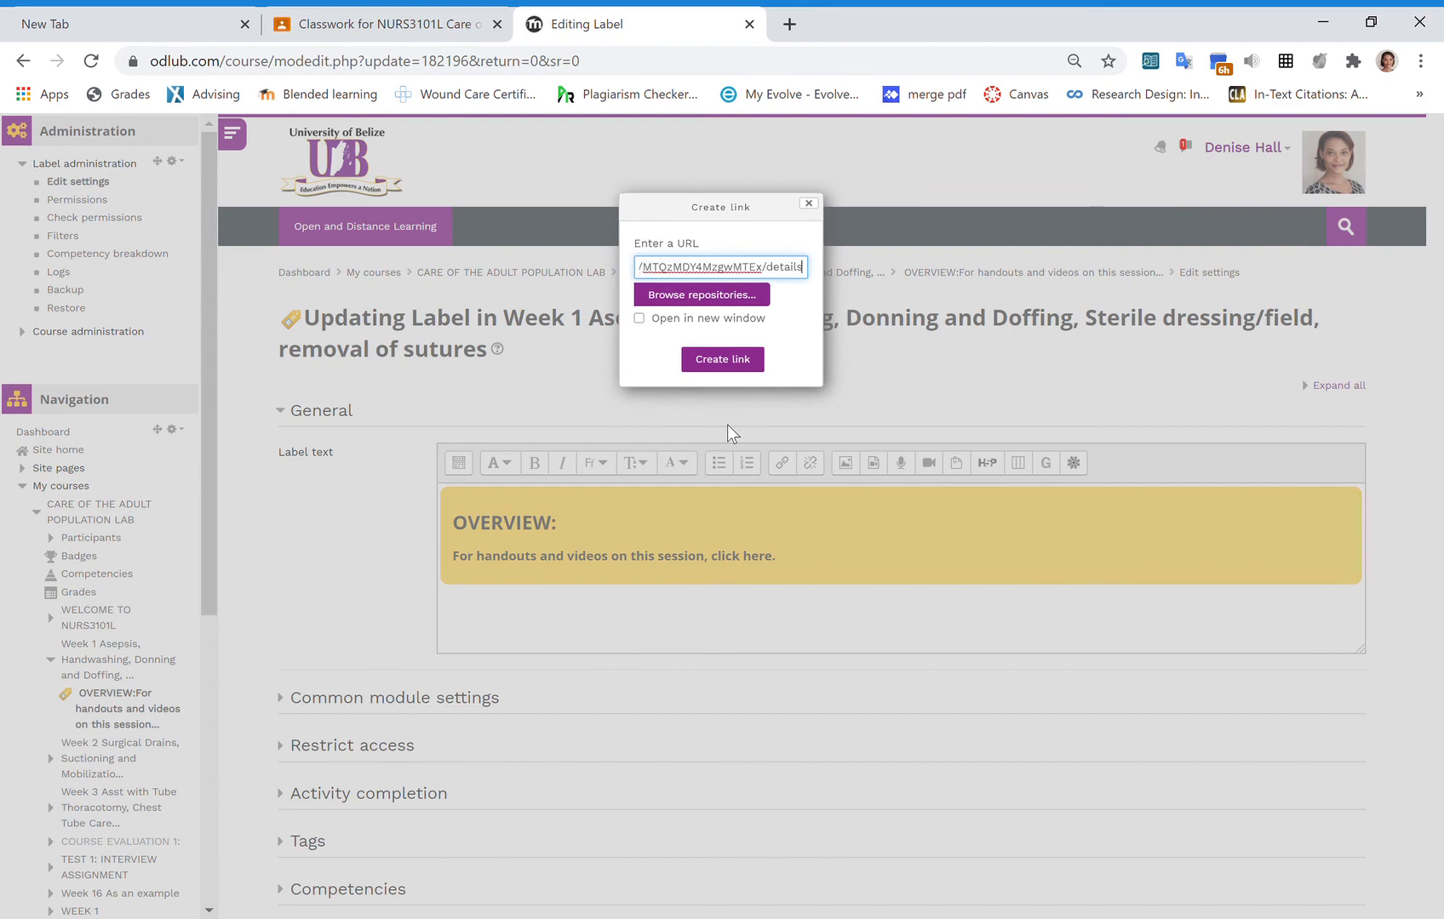
click(723, 360)
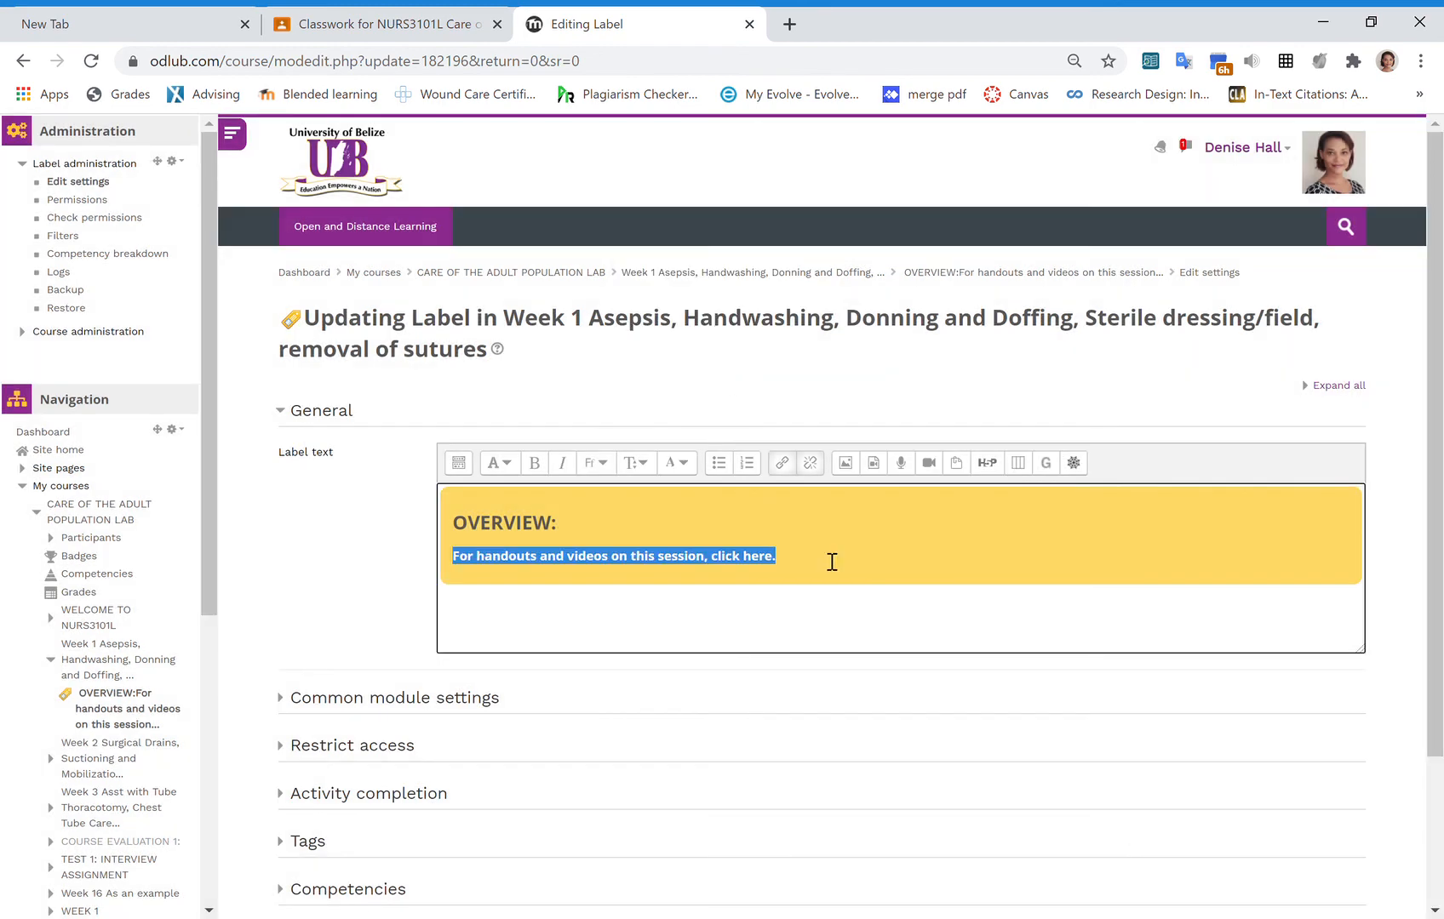
click(618, 596)
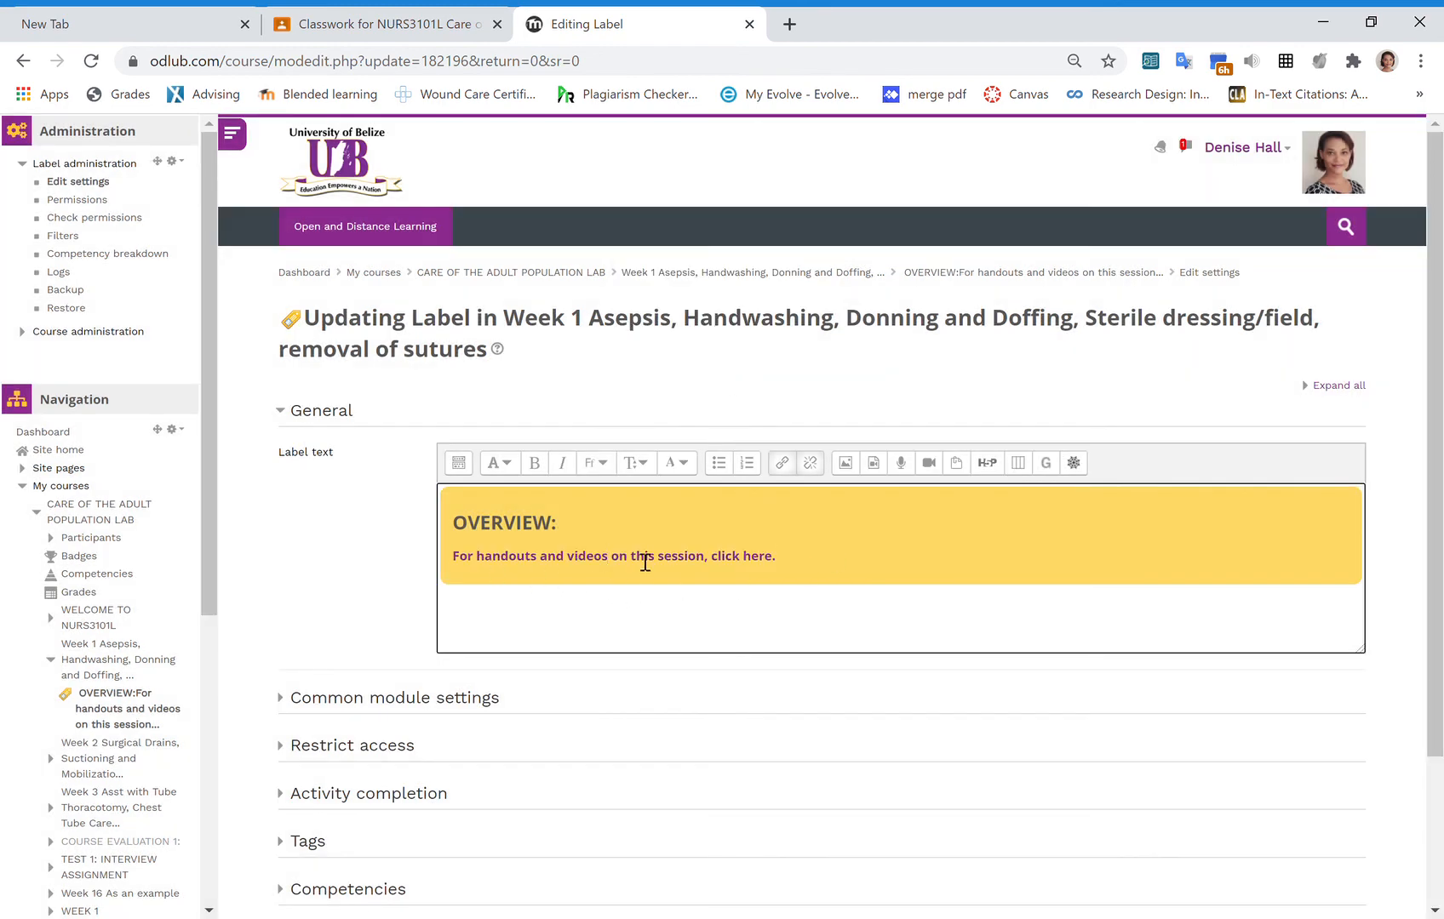
scroll(884, 610, down, 2)
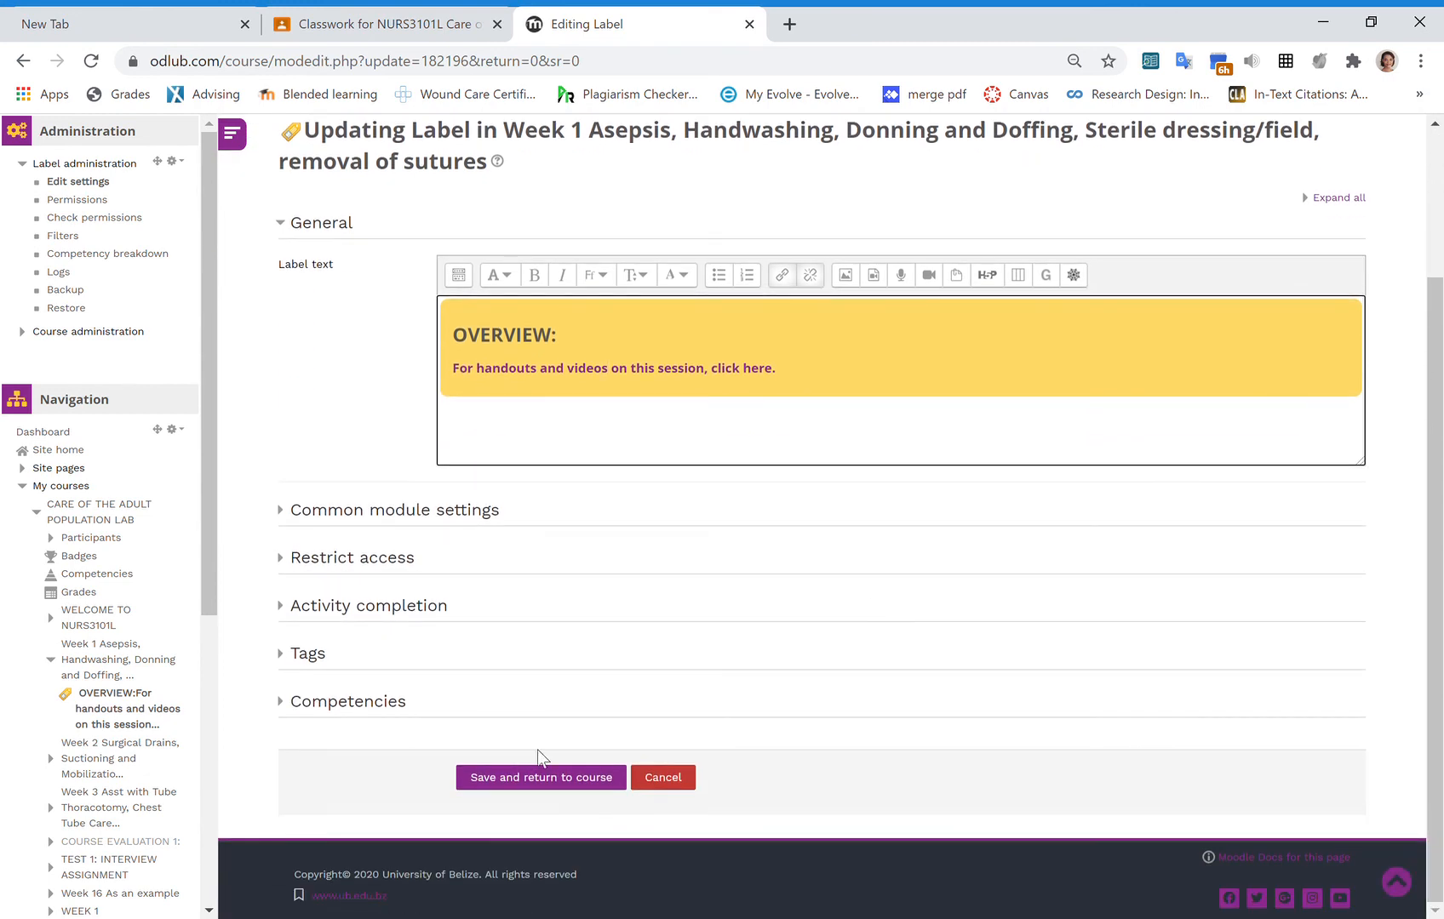
click(545, 778)
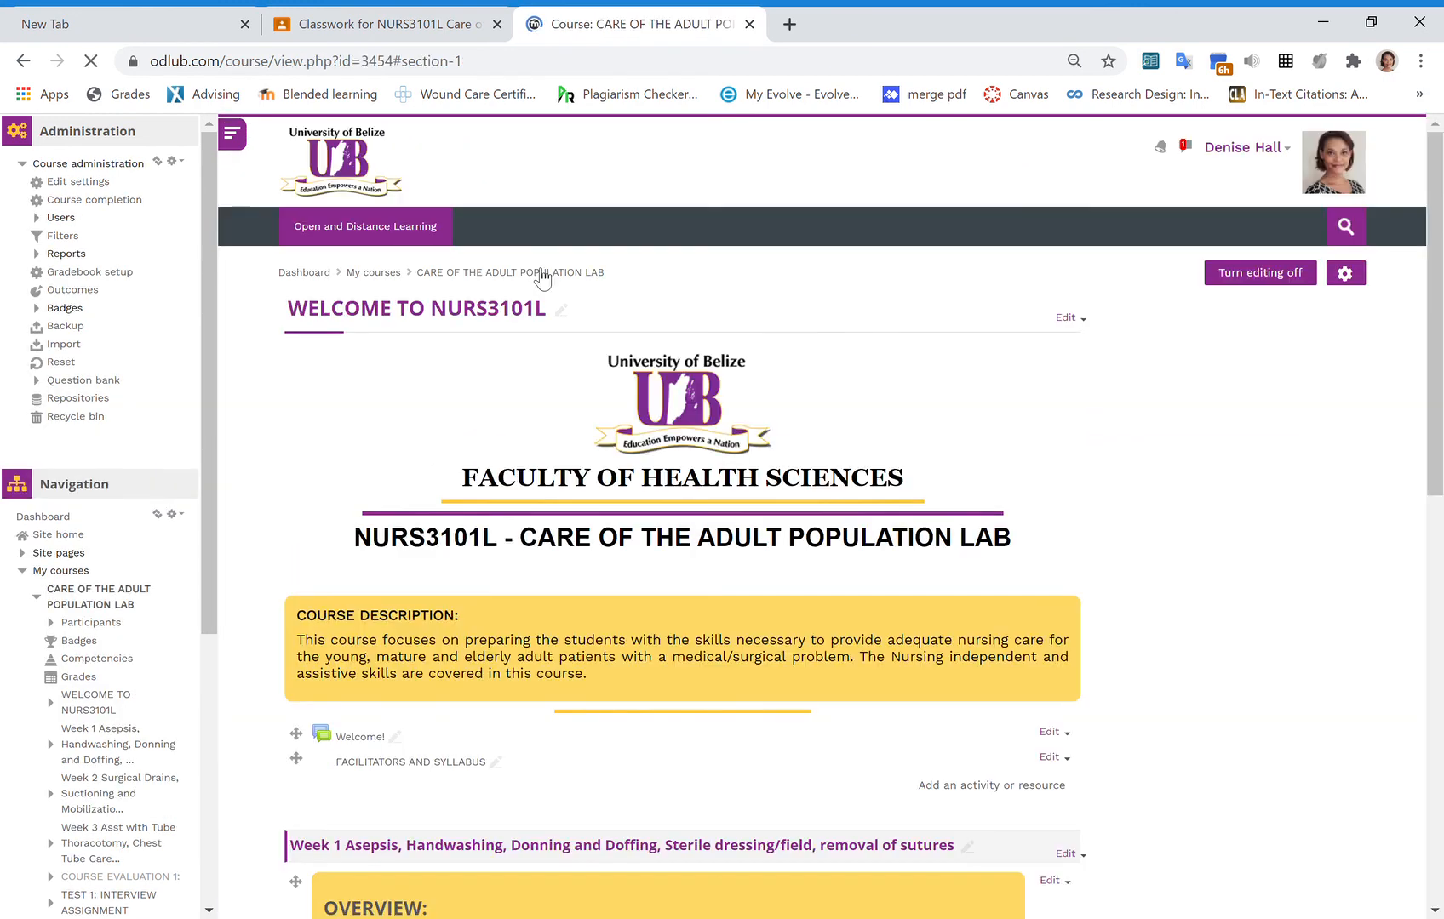
Open the Week 1 overview link from the course page and look through the handouts and videos it leads to.
scroll(686, 545, down, 1)
scroll(687, 546, up, 3)
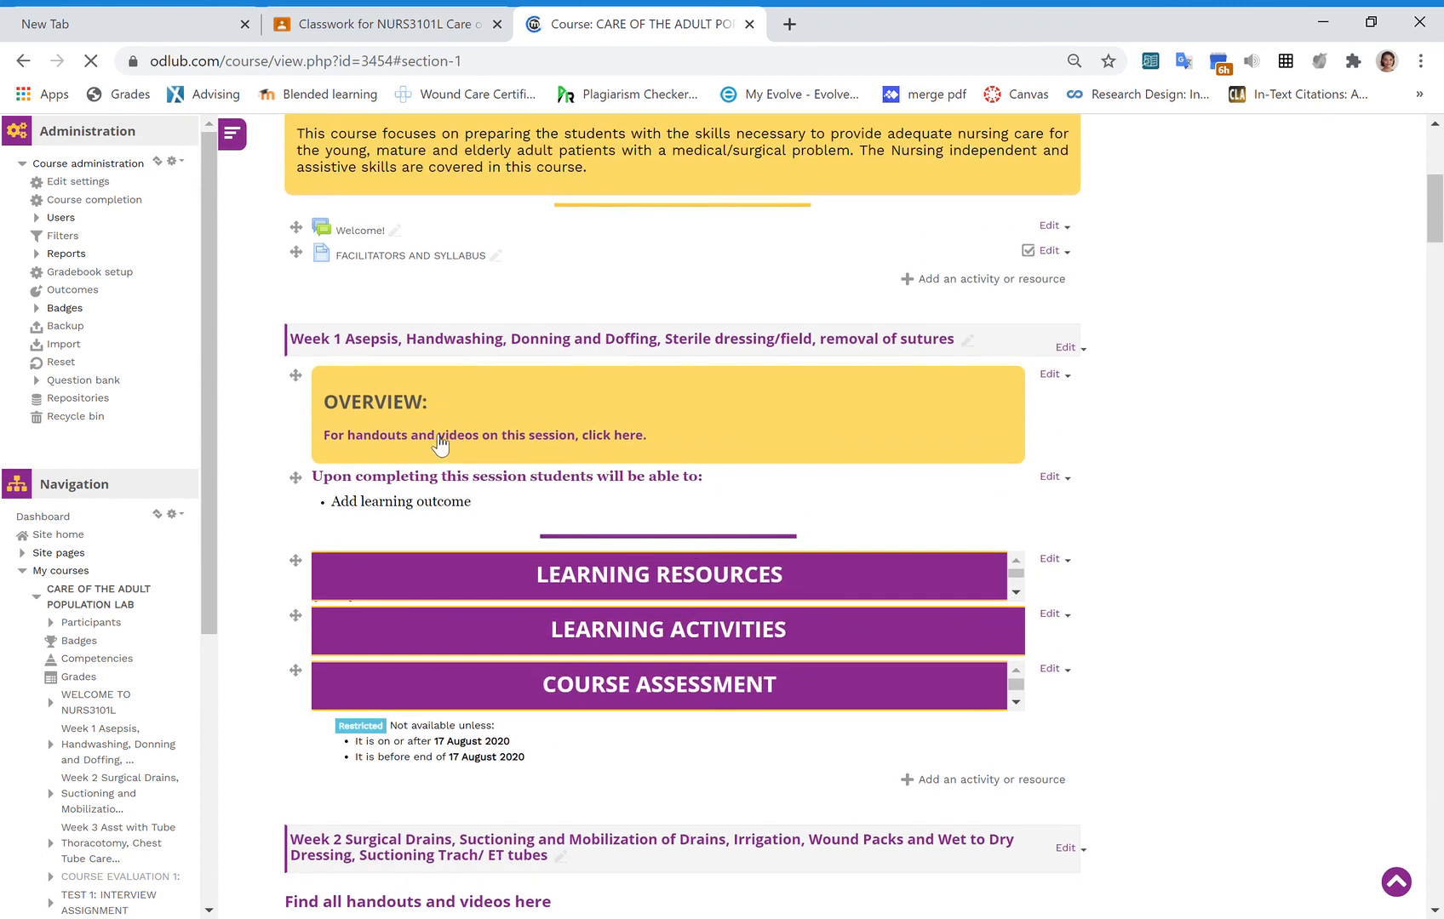
click(432, 435)
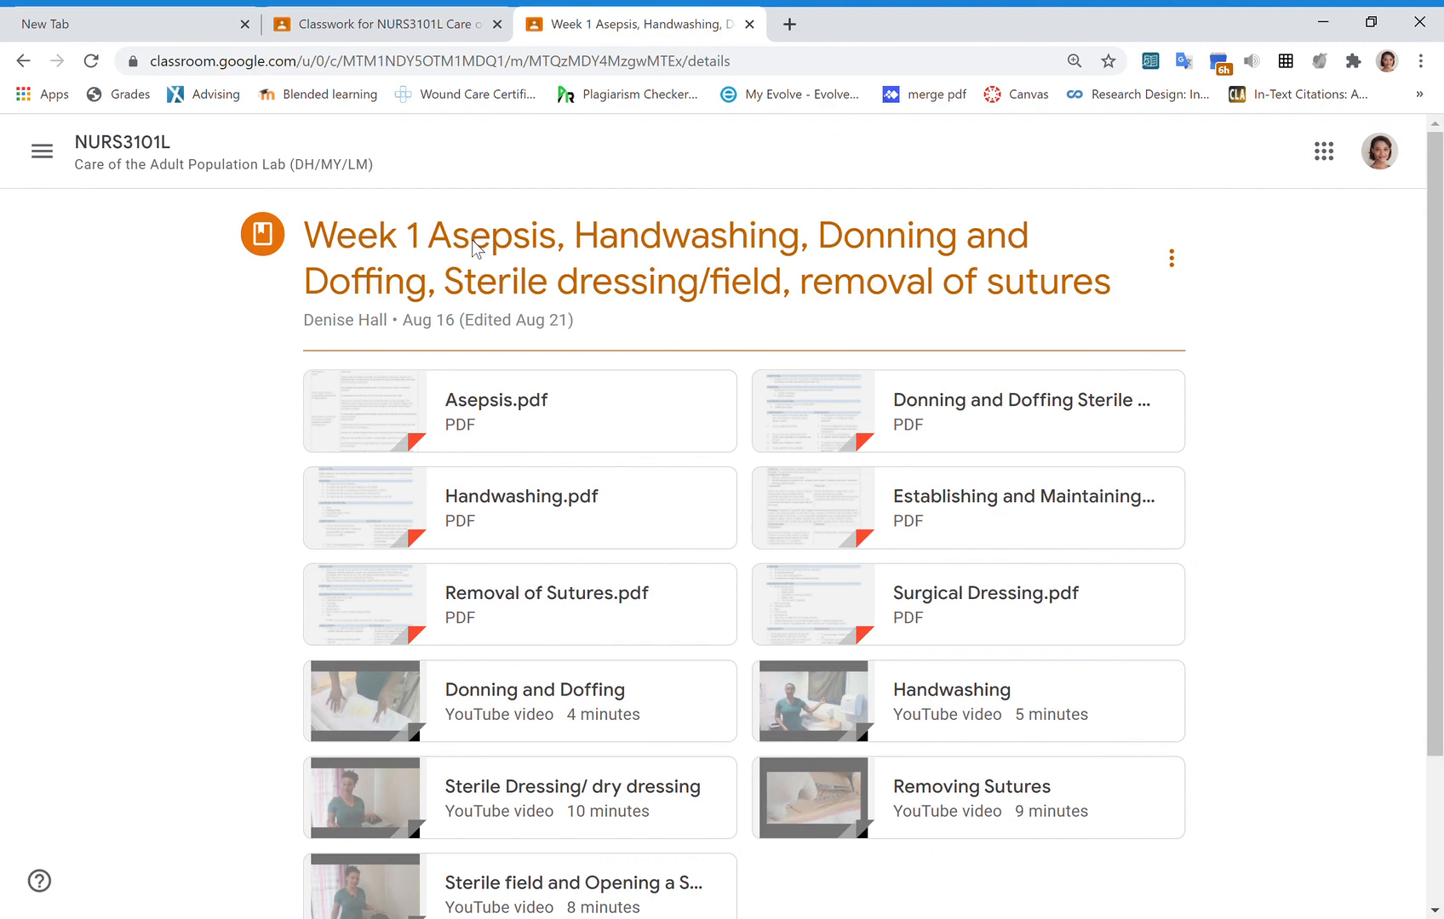
scroll(554, 764, down, 3)
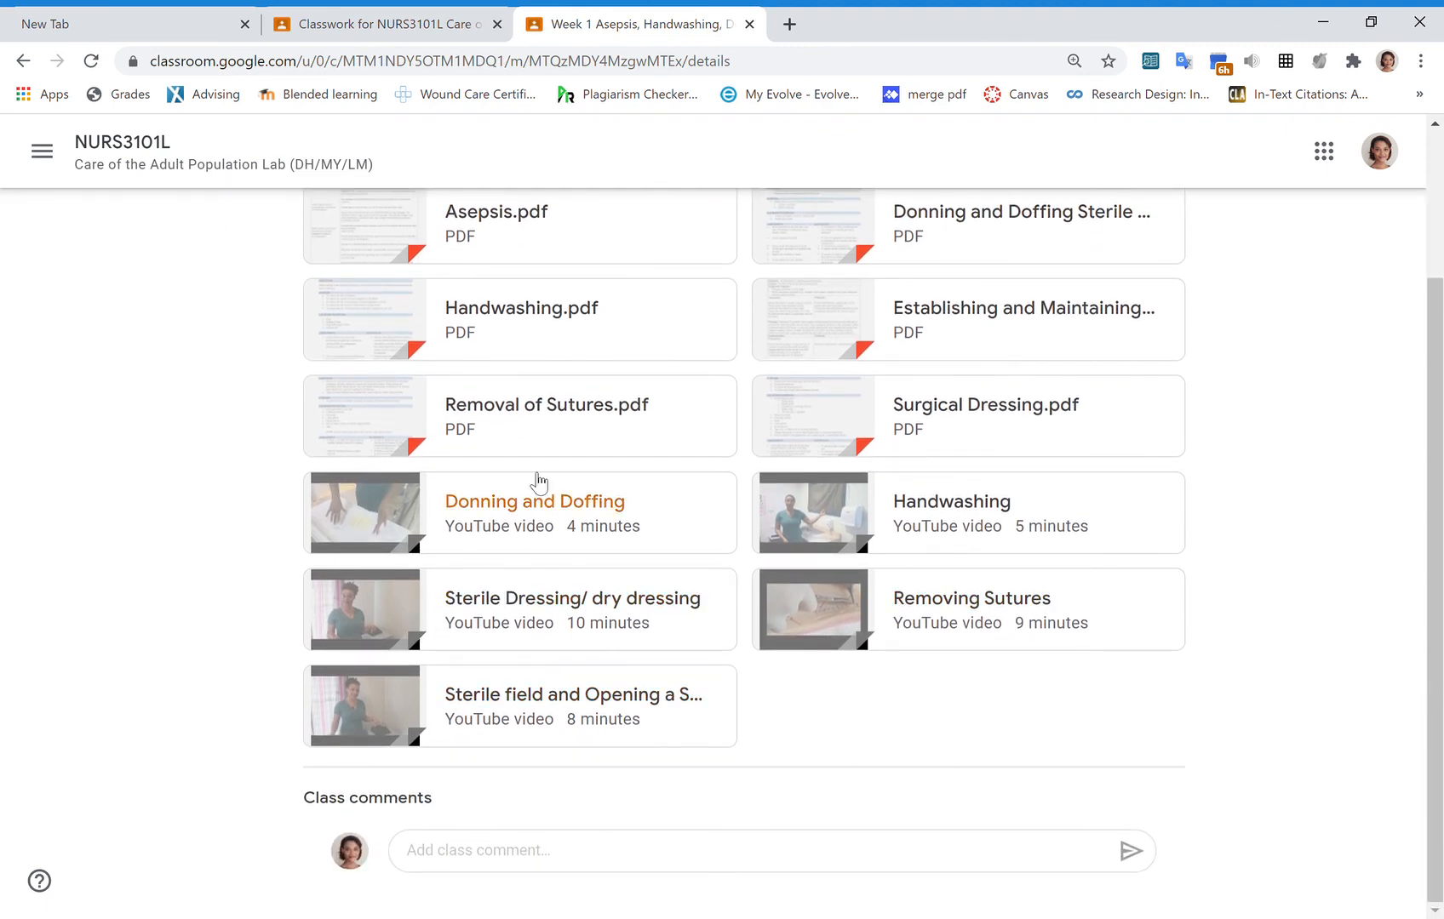
scroll(537, 483, up, 3)
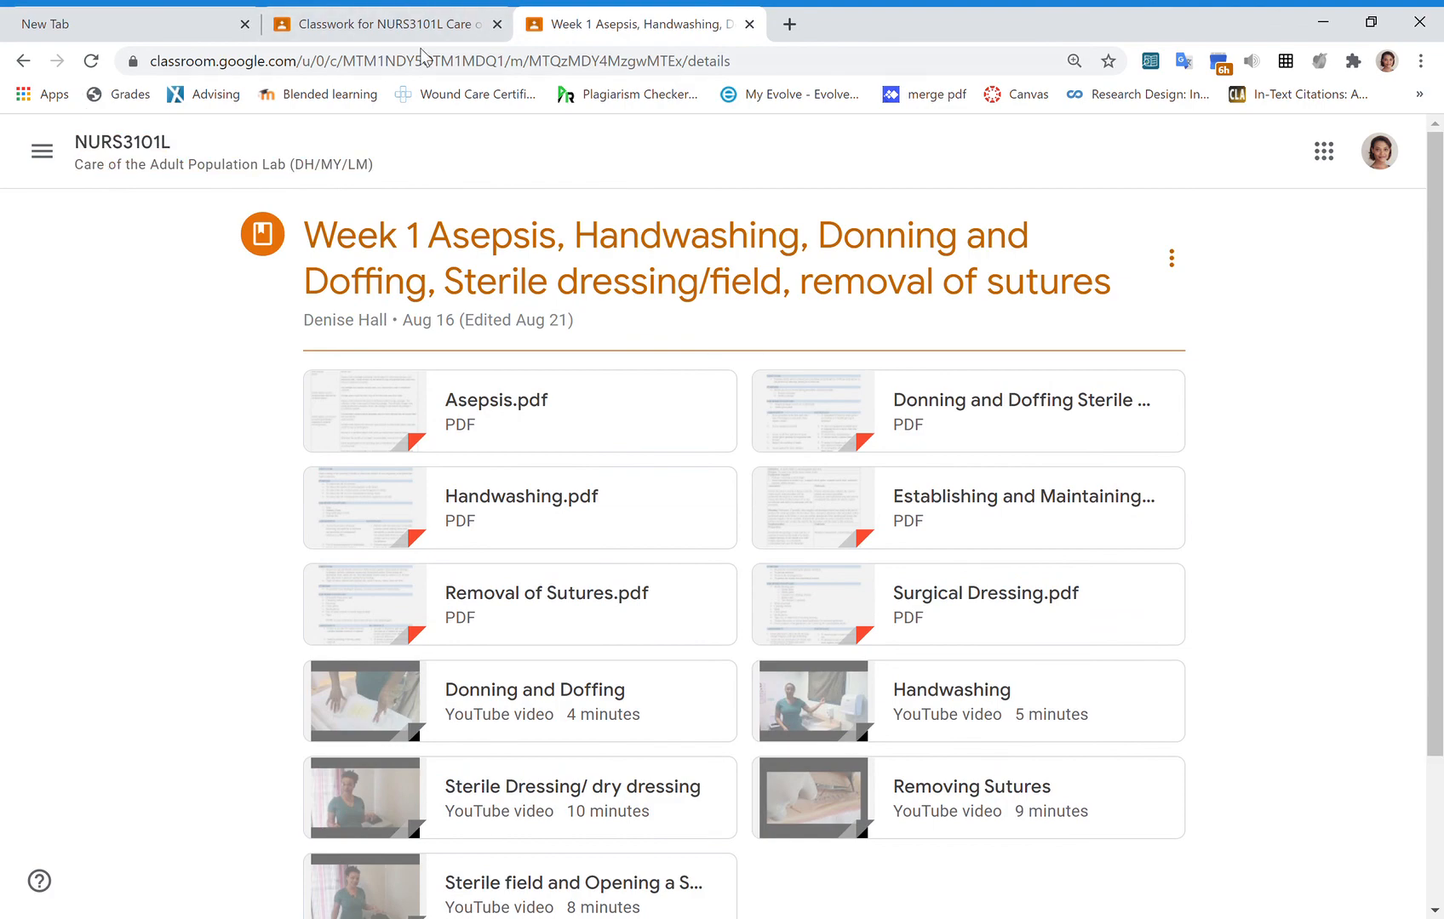
Return to the Moodle course page and turn editing off.
click(11, 64)
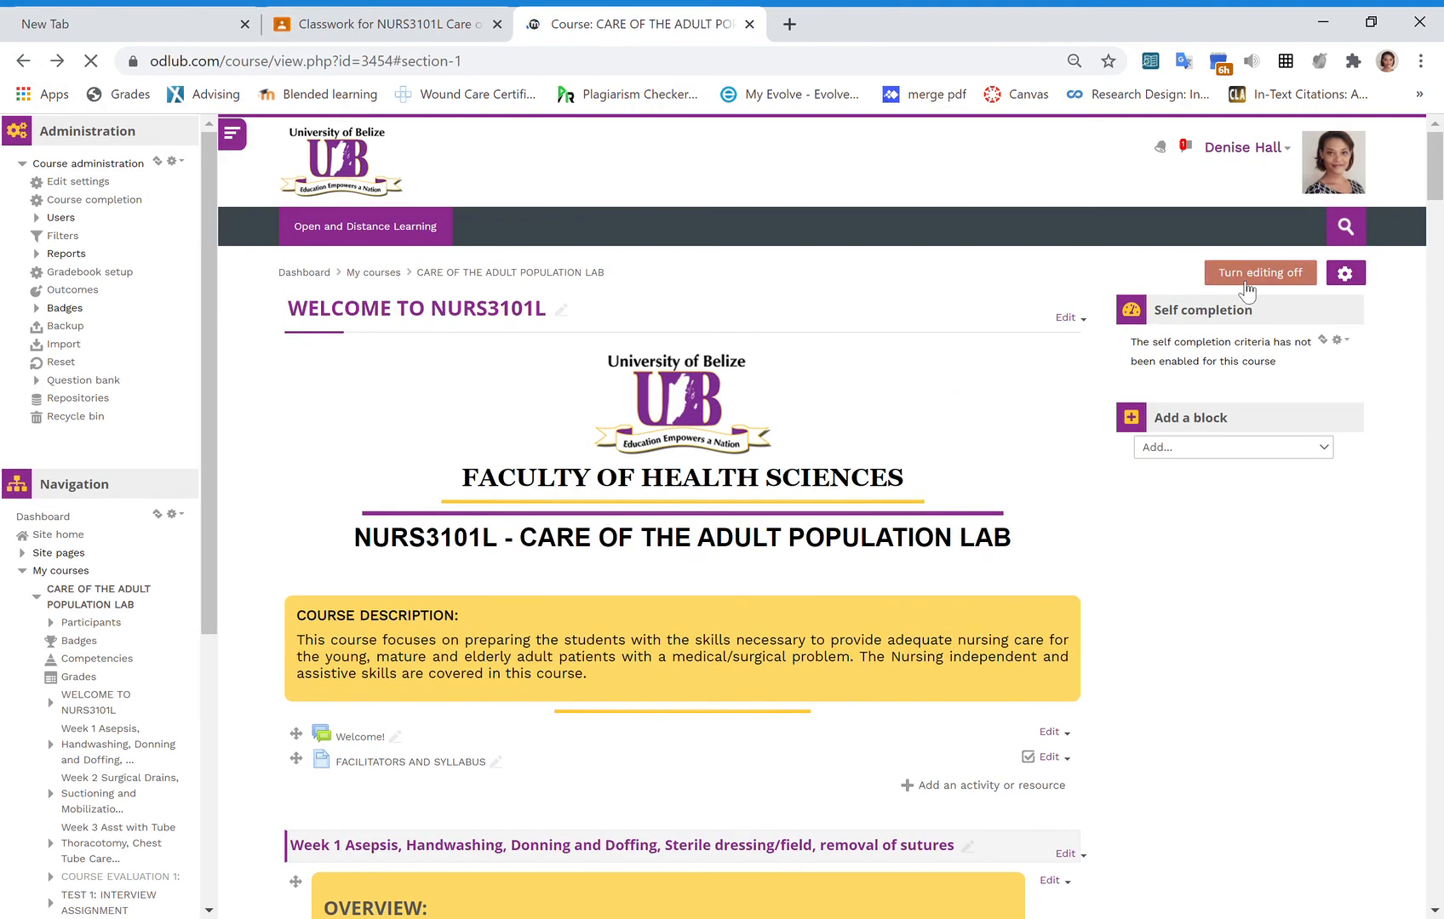
click(1248, 288)
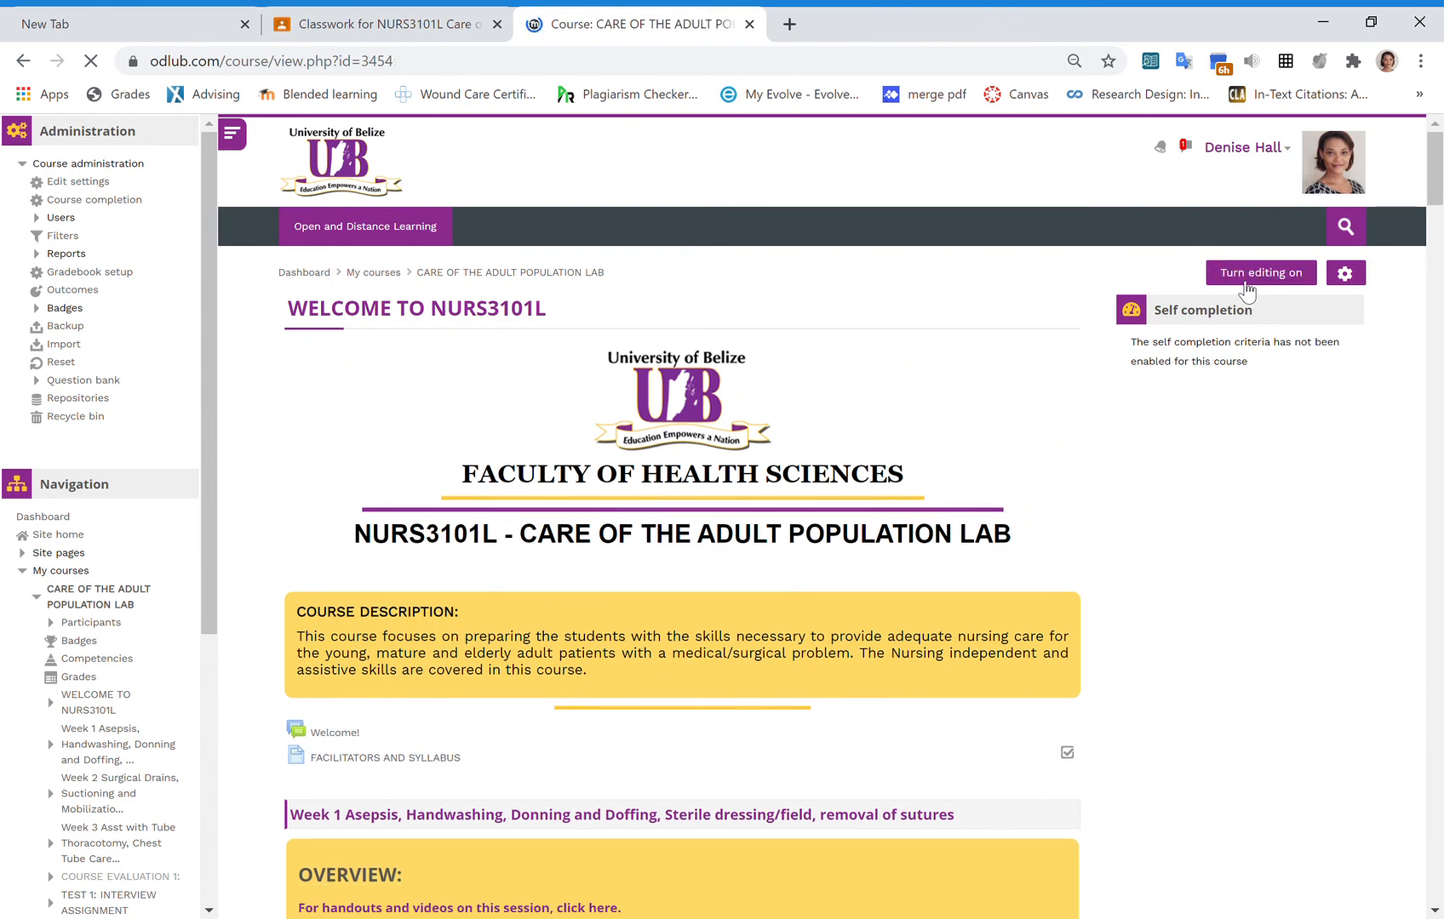